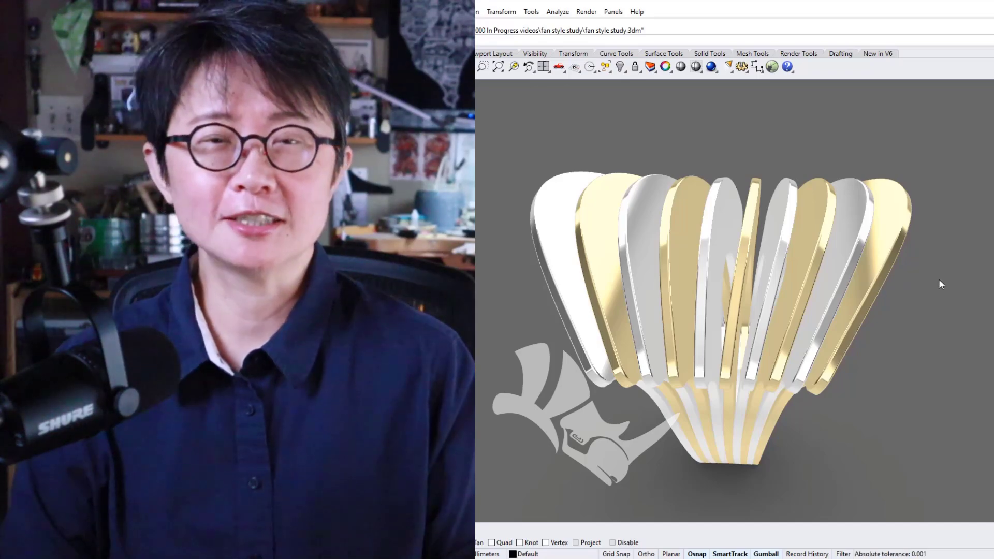
pyautogui.moveTo(927, 310); pyautogui.dragTo(993, 352, button='right')
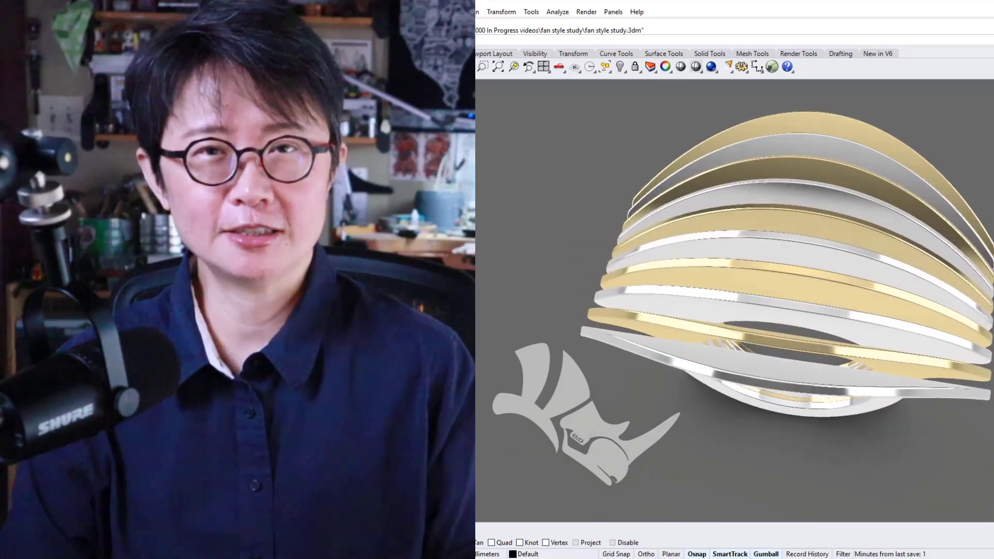
pyautogui.moveTo(559, 311); pyautogui.dragTo(983, 297, button='right')
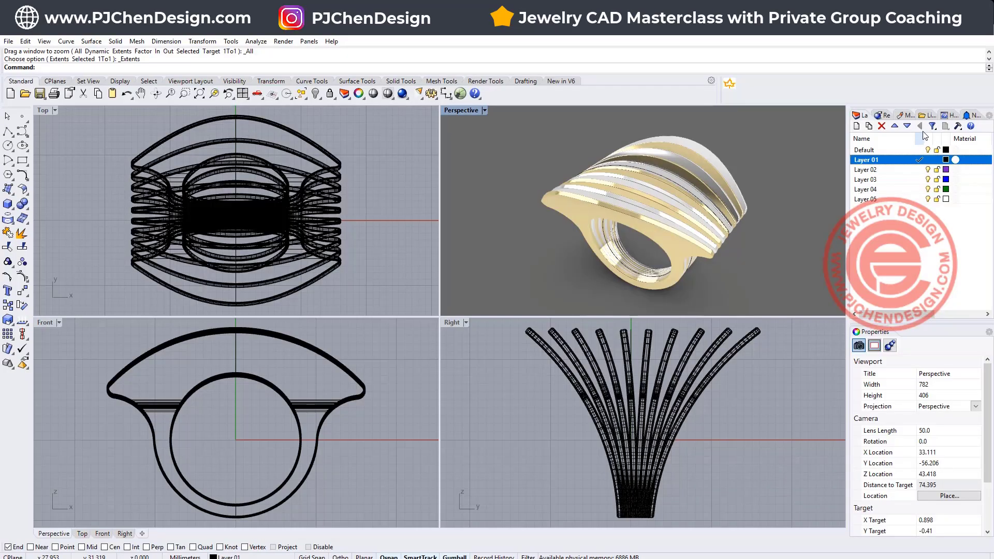
# Hide the Default layer containing the finished ring and set the Perspective viewport to Ghosted display.
pyautogui.click(926, 150)
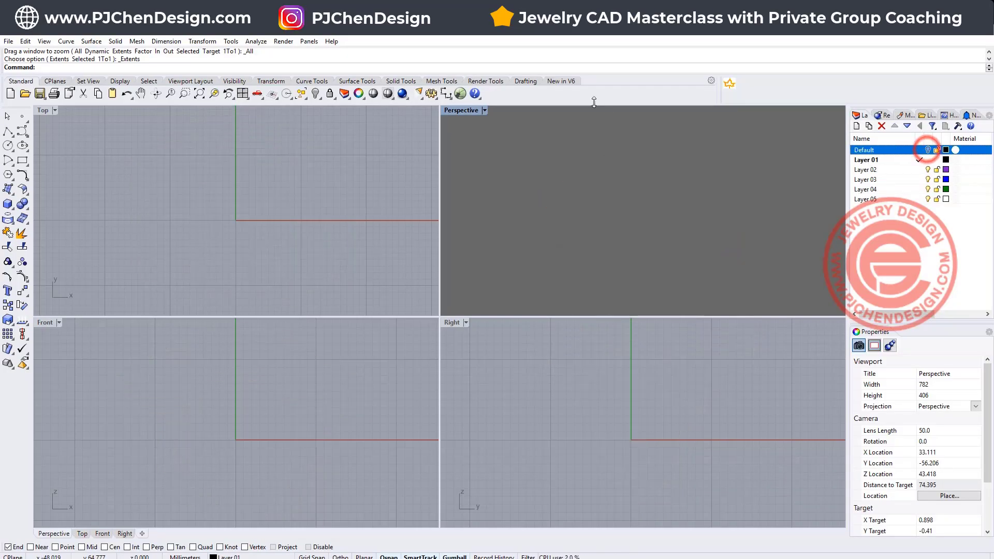
pyautogui.click(485, 110)
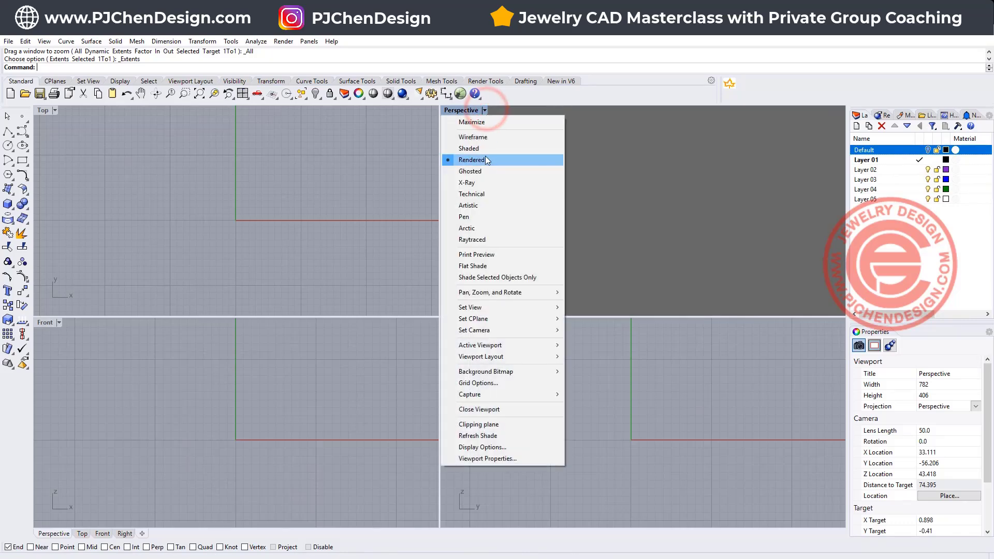
pyautogui.click(476, 168)
# Draw a 16 mm diameter circle centred on the origin in the Front viewport.
pyautogui.click(8, 146)
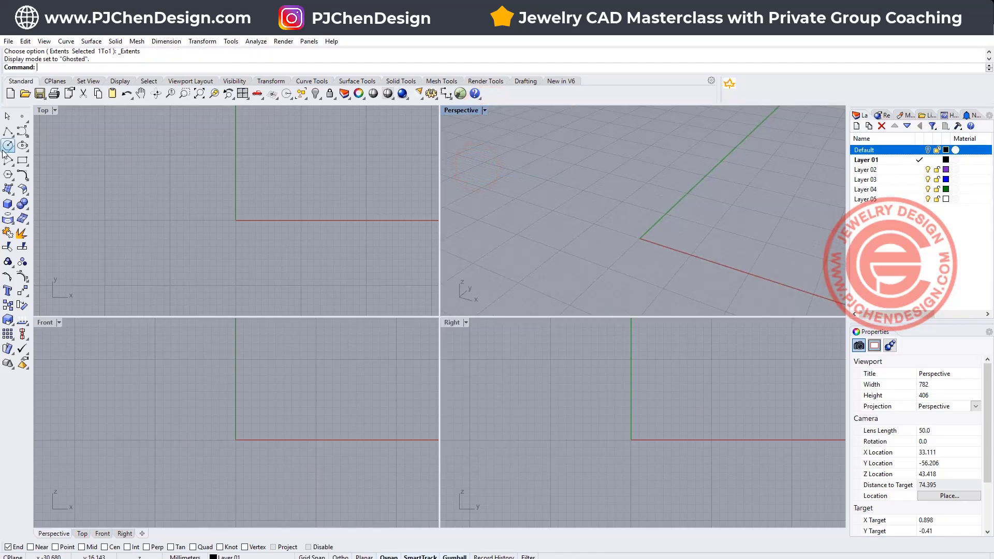
pyautogui.write('0')
pyautogui.press('Return')
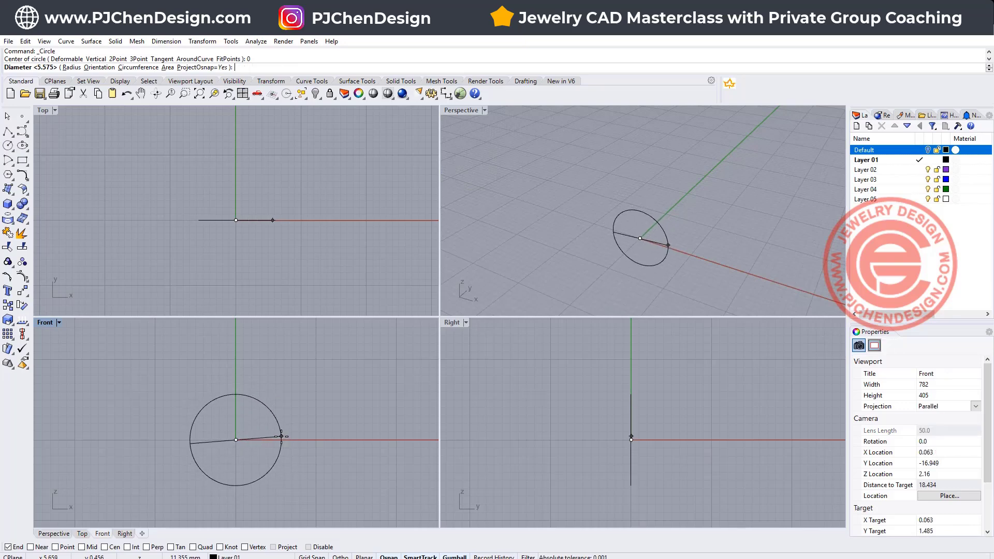
pyautogui.write('16')
pyautogui.press('Return')
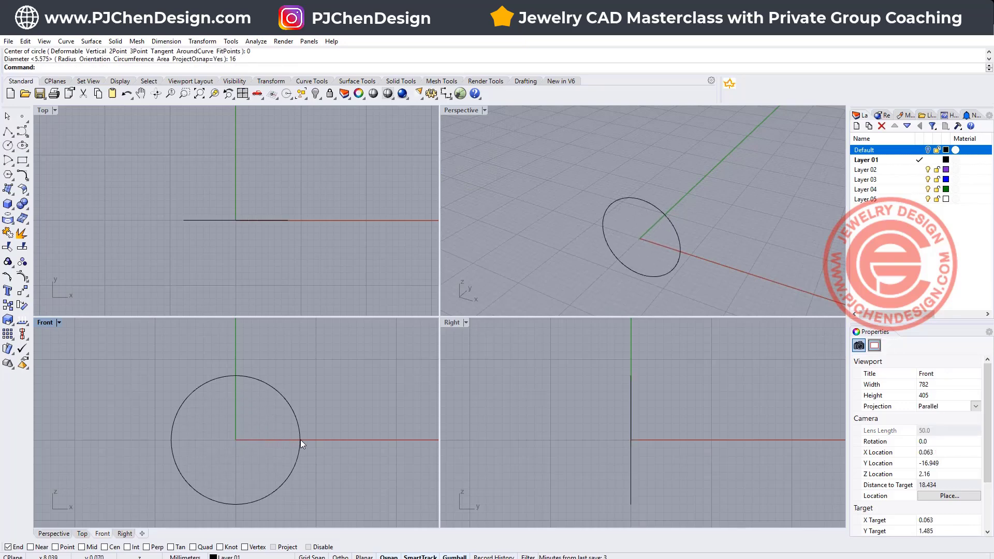
pyautogui.moveTo(301, 440); pyautogui.dragTo(233, 422, button='right')
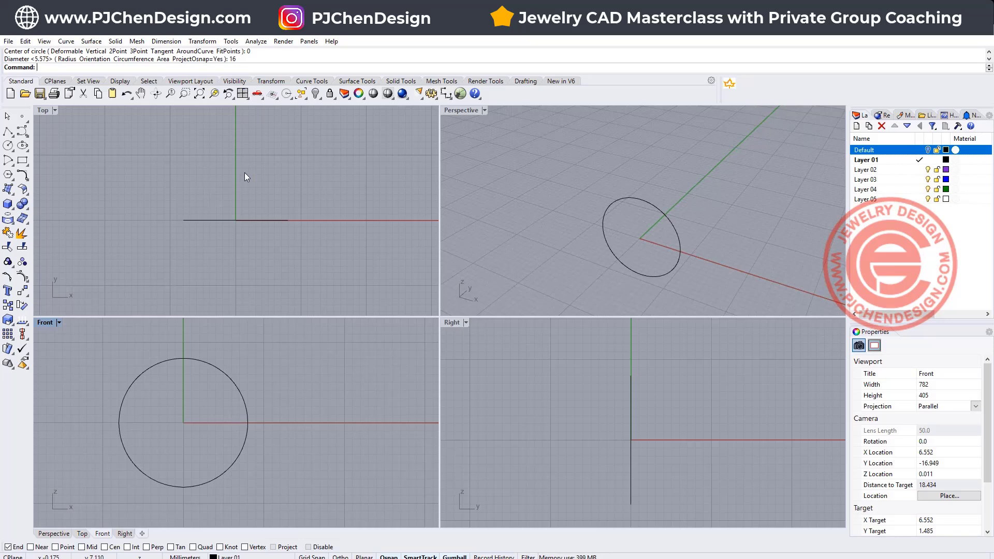
pyautogui.moveTo(291, 213); pyautogui.dragTo(271, 213, button='right')
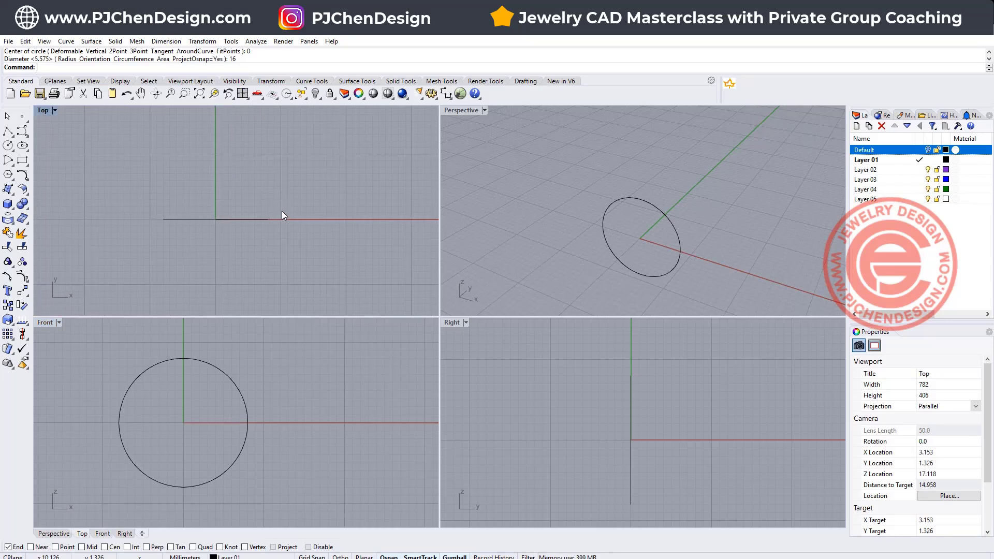
pyautogui.moveTo(318, 252); pyautogui.dragTo(204, 191)
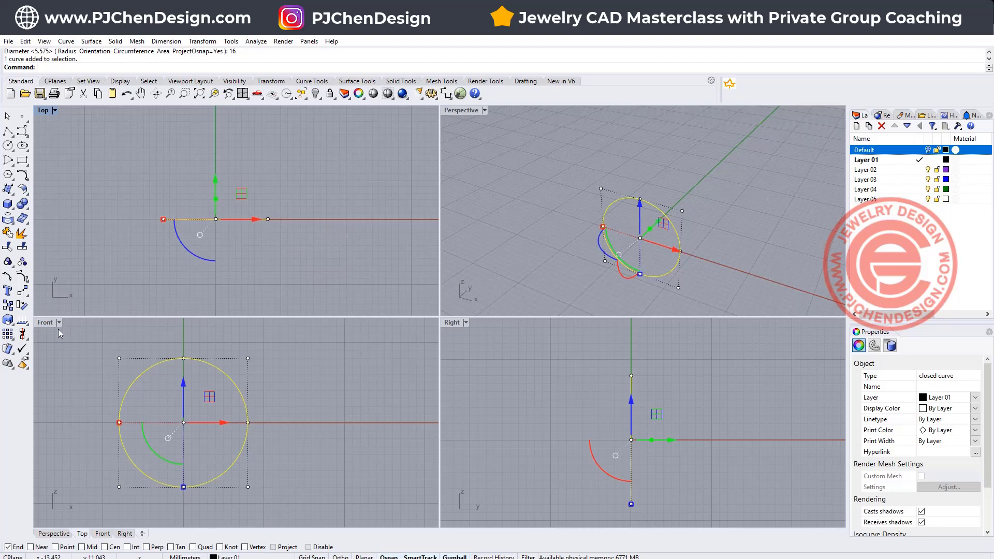
# Draw a closed degree-3 control point curve around the circle in the Front viewport, with two rounded upper lobes and a narrower base.
pyautogui.doubleClick(46, 322)
pyautogui.scroll(-3, 284, 266)
pyautogui.click(471, 294)
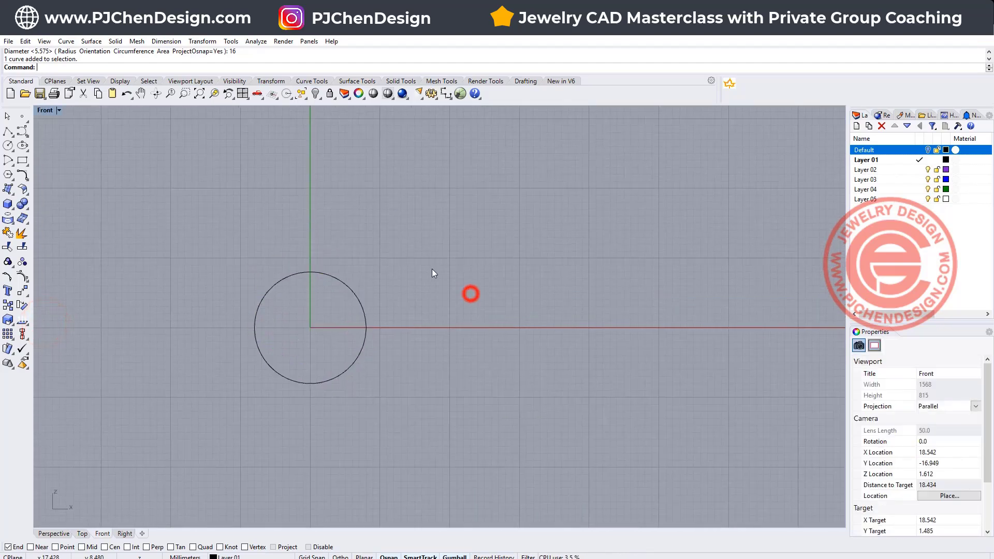
pyautogui.click(22, 131)
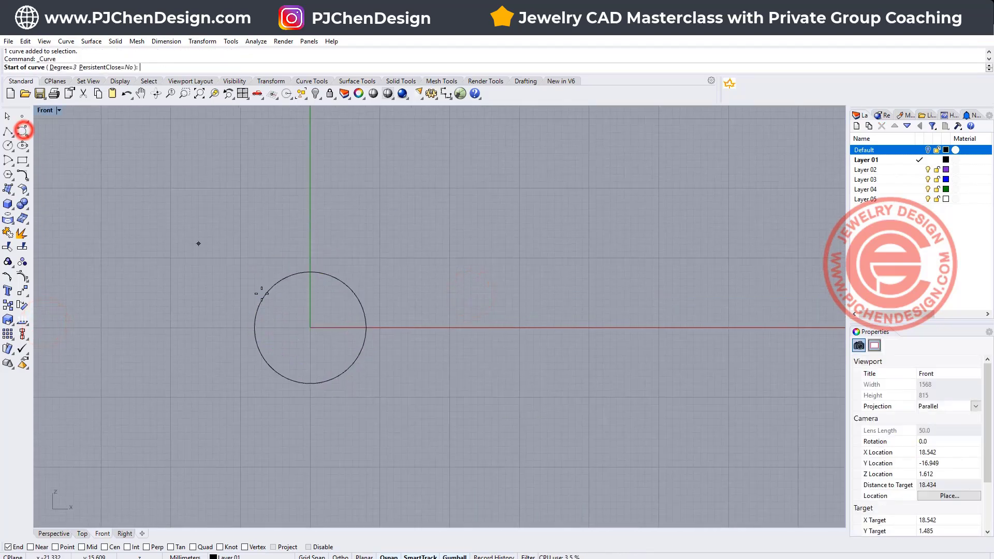
pyautogui.click(239, 327)
pyautogui.click(210, 295)
pyautogui.click(231, 251)
pyautogui.click(258, 233)
pyautogui.click(286, 248)
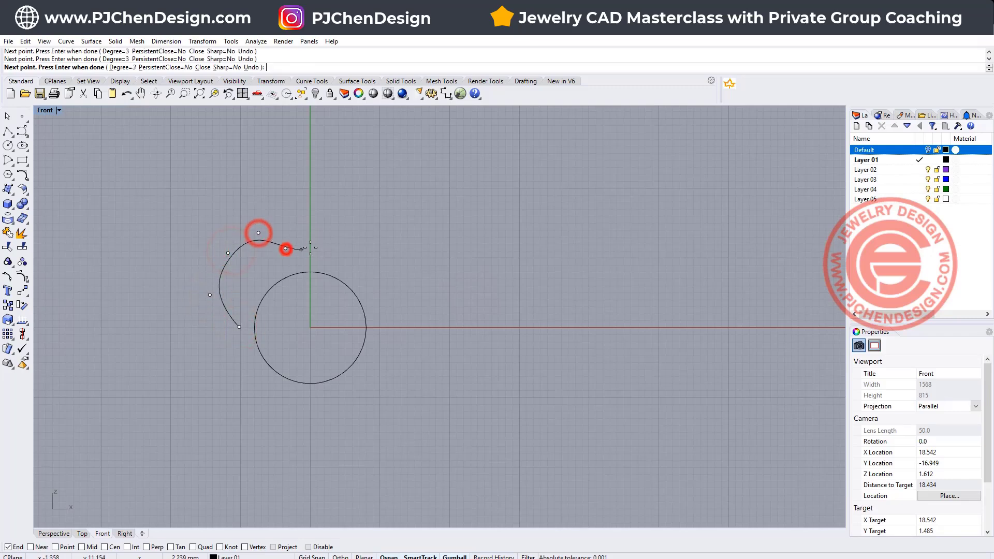
pyautogui.click(327, 241)
pyautogui.click(343, 226)
pyautogui.click(379, 229)
pyautogui.click(410, 249)
pyautogui.click(420, 280)
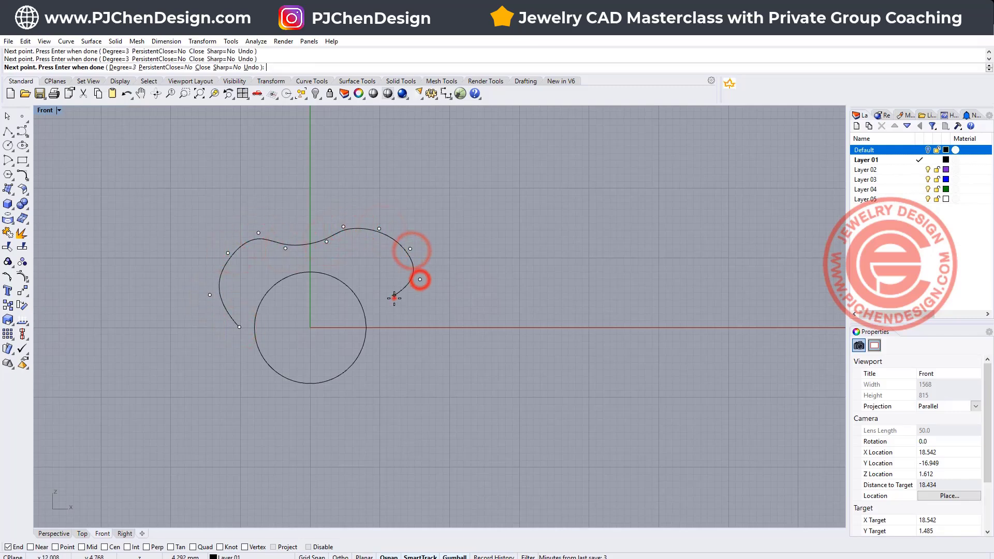
pyautogui.click(394, 297)
pyautogui.click(396, 314)
pyautogui.click(381, 349)
pyautogui.click(356, 379)
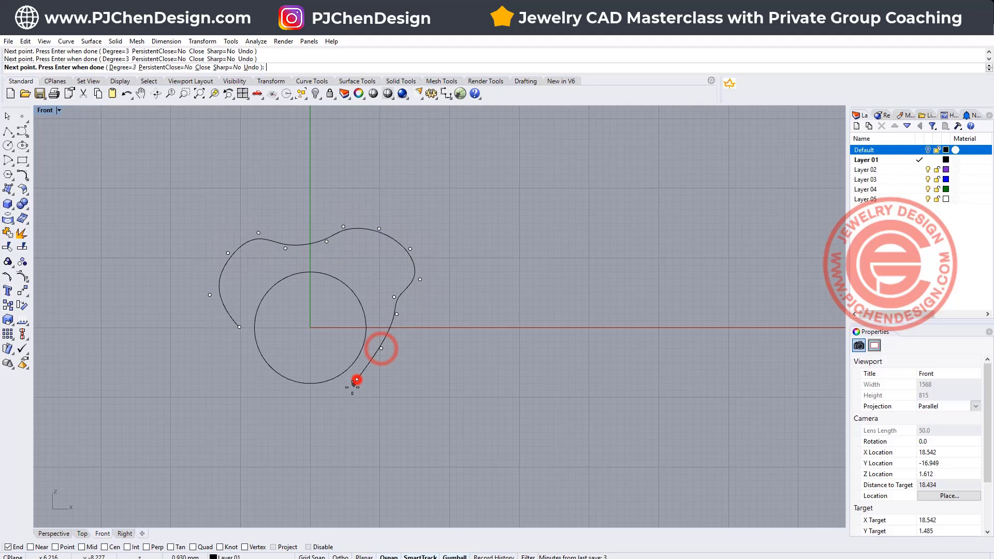
pyautogui.click(344, 396)
pyautogui.click(301, 399)
pyautogui.click(271, 388)
pyautogui.click(256, 372)
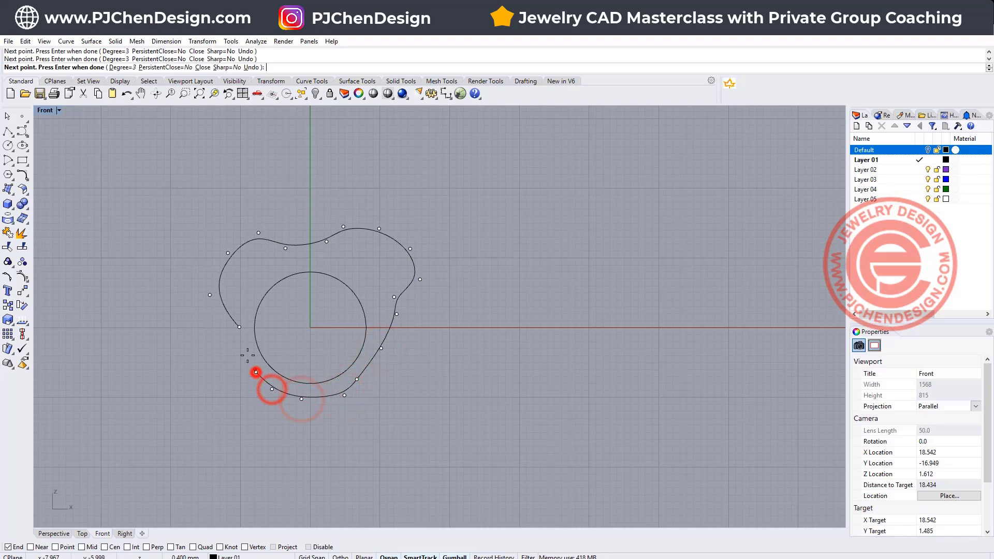
pyautogui.click(240, 329)
pyautogui.scroll(2, 379, 335)
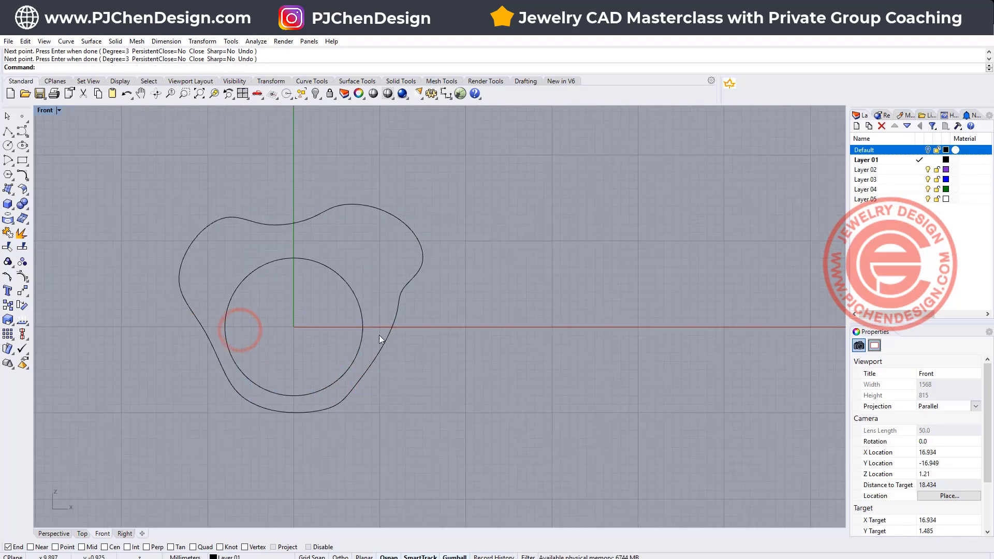
# Smooth the outer outline's lower right side by moving its control points.
pyautogui.click(381, 345)
pyautogui.press('F10')
pyautogui.click(352, 389)
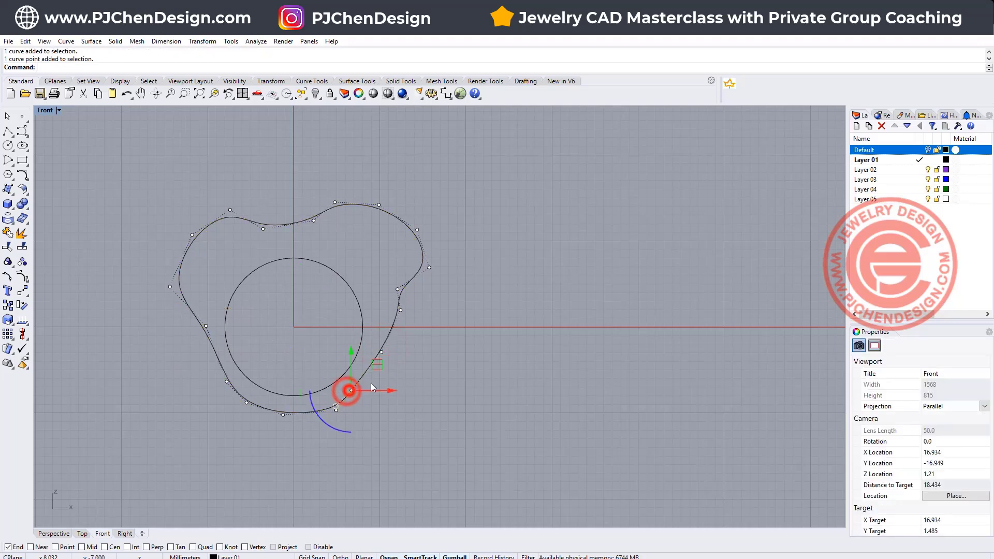
pyautogui.moveTo(381, 365)
pyautogui.mouseDown()
pyautogui.moveTo(390, 361)
pyautogui.moveTo(381, 353)
pyautogui.mouseUp()
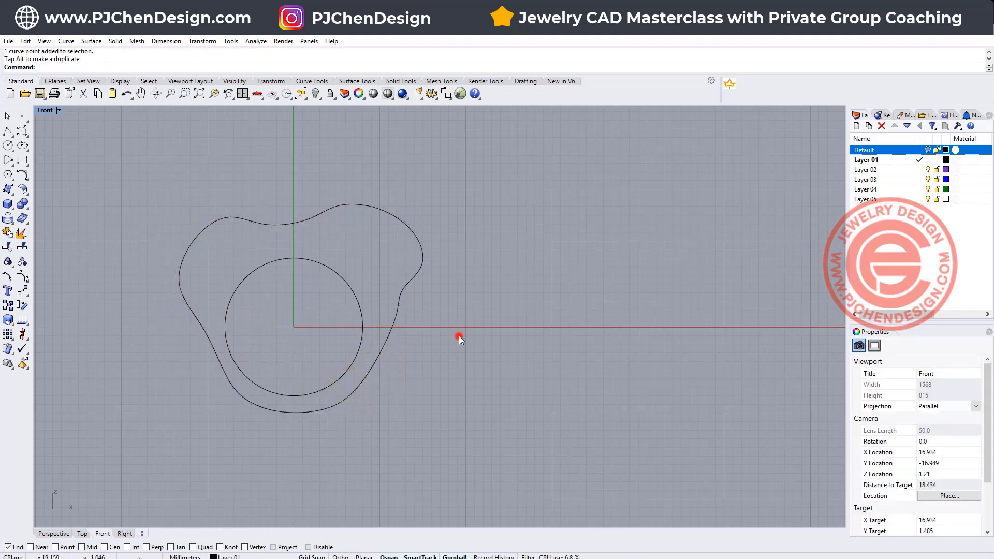
pyautogui.moveTo(459, 335); pyautogui.dragTo(444, 351, button='right')
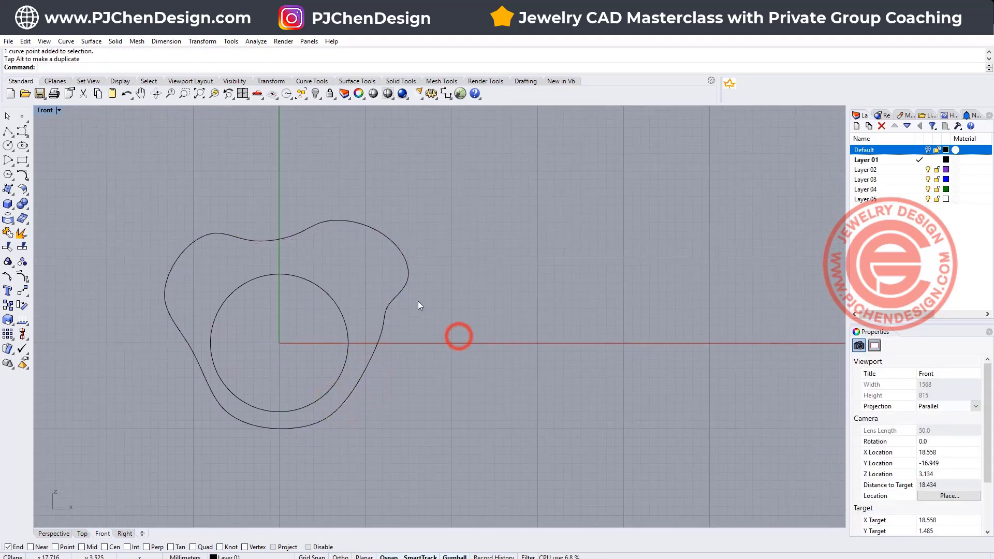
# Draw a five-point degree-3 curve in the Right viewport, left of the ring profile, flaring outward at the top.
pyautogui.doubleClick(45, 111)
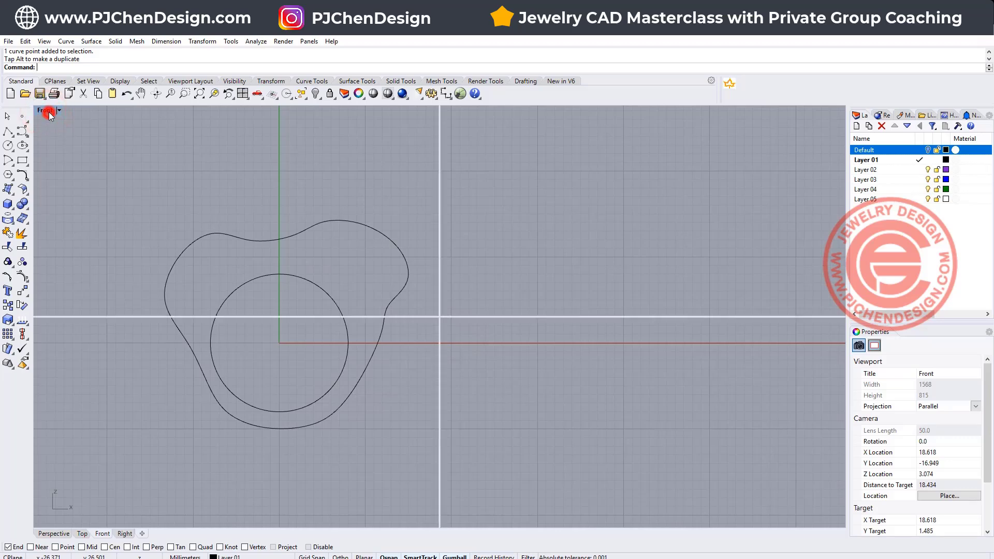
pyautogui.moveTo(613, 232); pyautogui.dragTo(709, 222, button='right')
pyautogui.scroll(6, 709, 222)
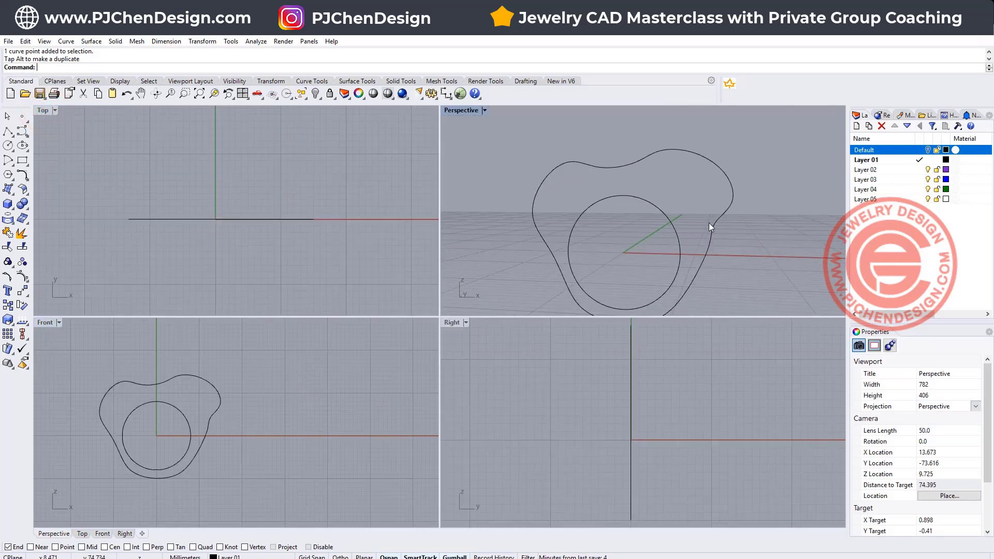
pyautogui.scroll(-4, 197, 424)
pyautogui.moveTo(229, 421); pyautogui.dragTo(300, 412, button='right')
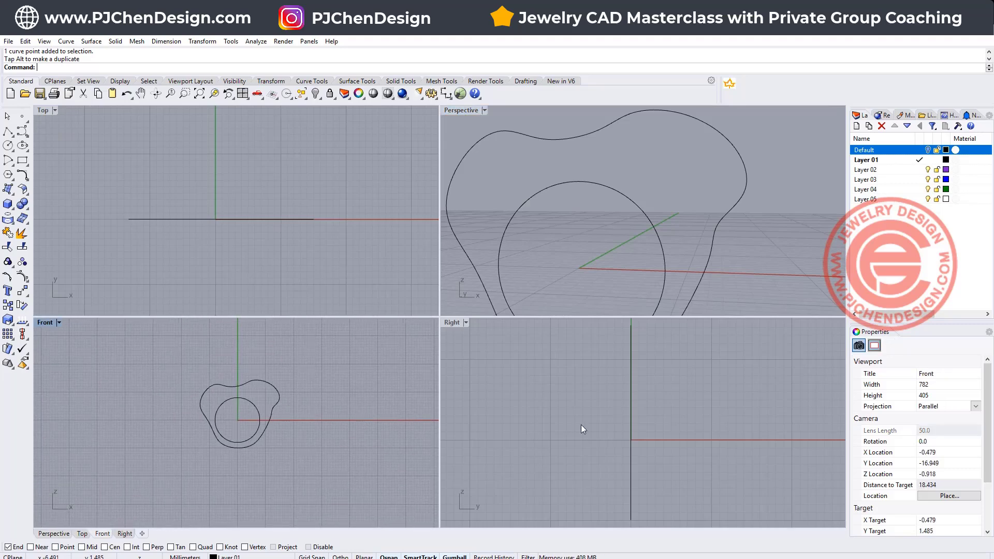
pyautogui.scroll(-8, 582, 426)
pyautogui.moveTo(582, 425); pyautogui.dragTo(585, 430, button='right')
pyautogui.doubleClick(449, 324)
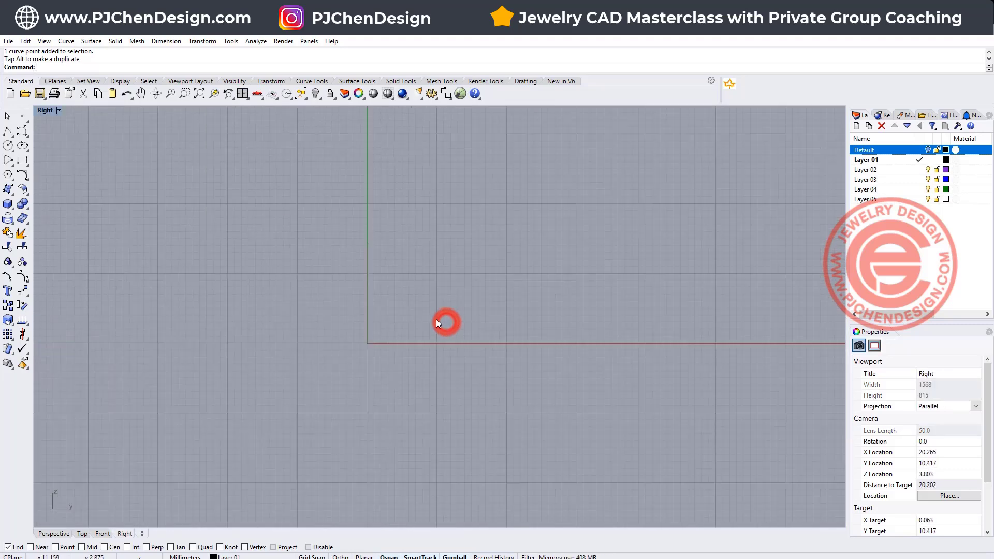
pyautogui.click(22, 132)
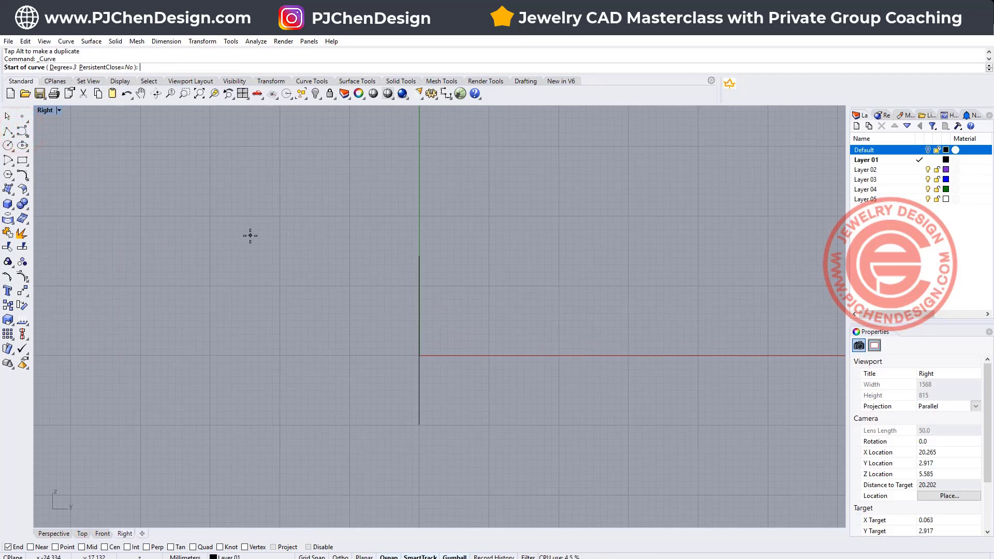
pyautogui.click(270, 216)
pyautogui.click(356, 262)
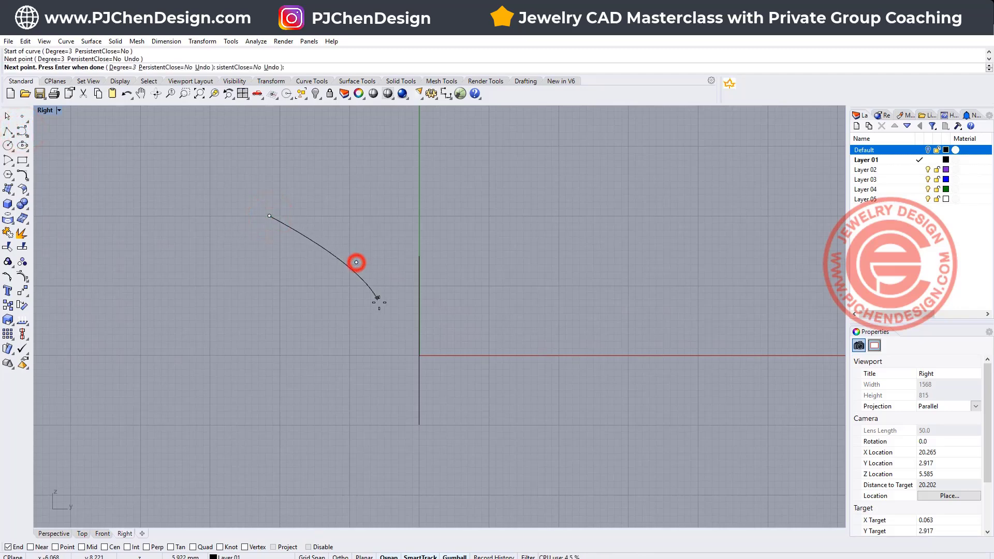
pyautogui.click(383, 307)
pyautogui.click(397, 367)
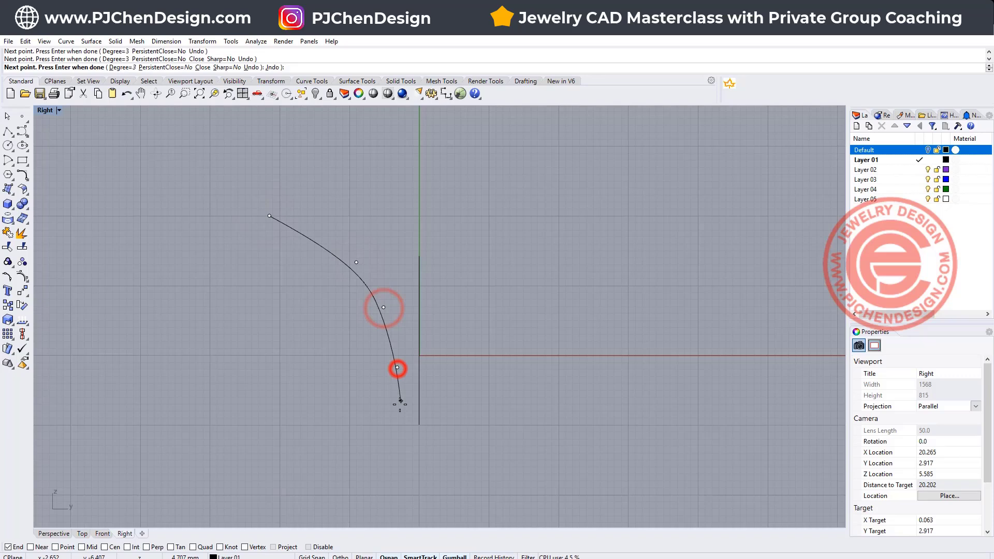
pyautogui.click(398, 446)
pyautogui.press('Return')
pyautogui.press('Return')
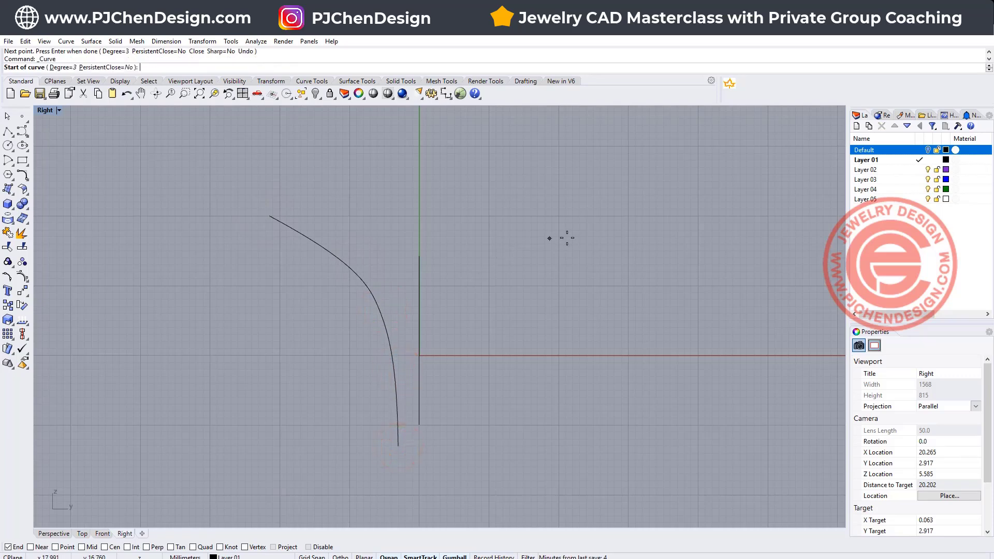
# Draw a second five-point curve on the opposite side of the ring profile, flaring outward at the top.
pyautogui.click(585, 211)
pyautogui.click(510, 219)
pyautogui.click(460, 268)
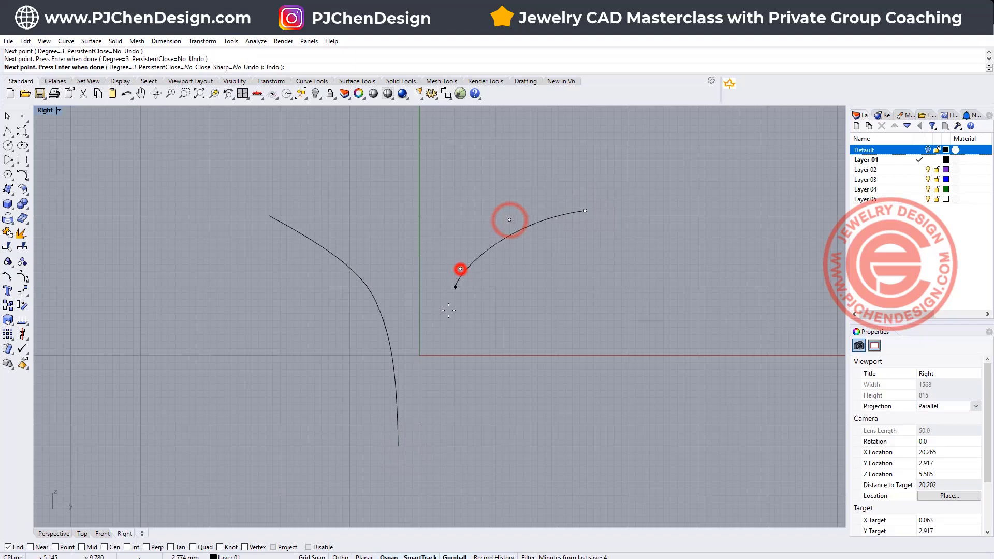
pyautogui.click(442, 357)
pyautogui.click(437, 452)
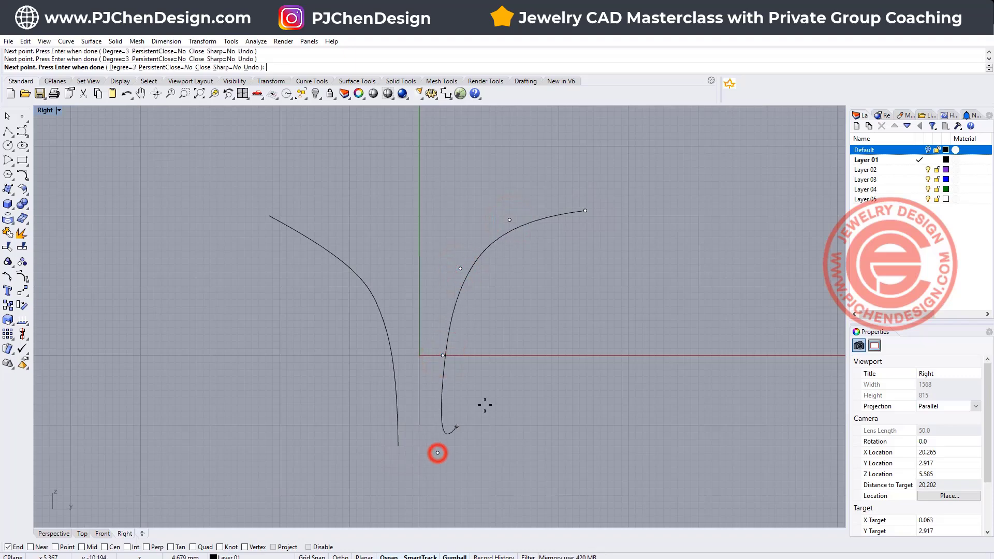
pyautogui.press('Return')
# Reshape the right-hand curve's flare by shifting its two upper control points outward and down, and lowering its end point further.
pyautogui.click(477, 263)
pyautogui.press('F10')
pyautogui.moveTo(445, 166); pyautogui.dragTo(642, 254)
pyautogui.moveTo(572, 189); pyautogui.dragTo(603, 205)
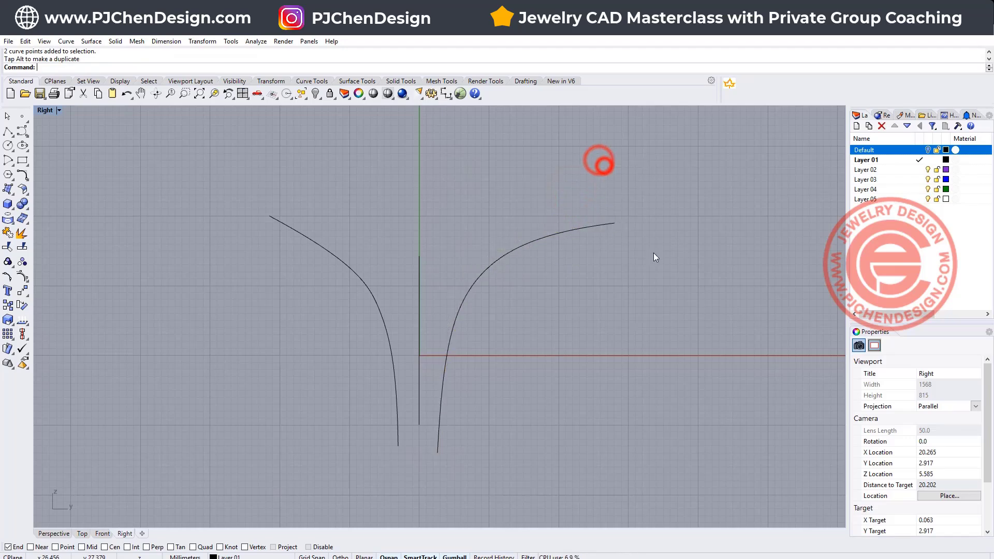
pyautogui.click(614, 221)
pyautogui.press('F10')
pyautogui.click(613, 223)
pyautogui.moveTo(614, 223); pyautogui.dragTo(639, 220)
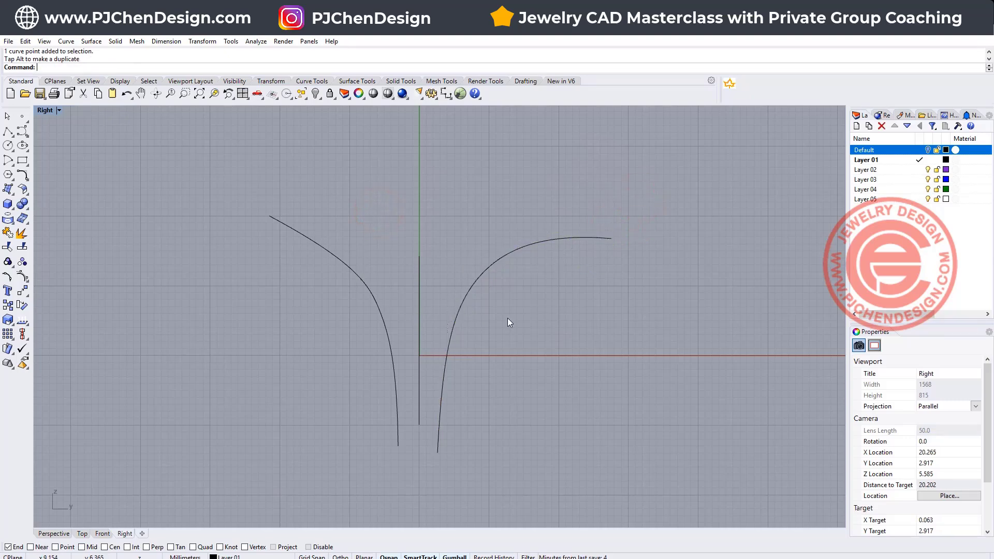
# Tween seven curves between the two flared side curves in the Right viewport.
pyautogui.click(342, 256)
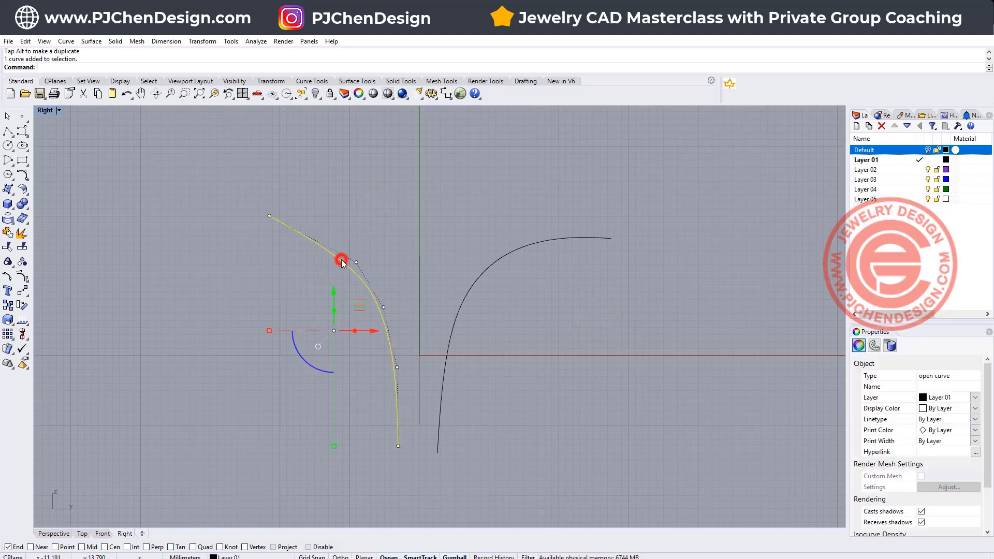
pyautogui.click(493, 264)
pyautogui.write('TweenCurves')
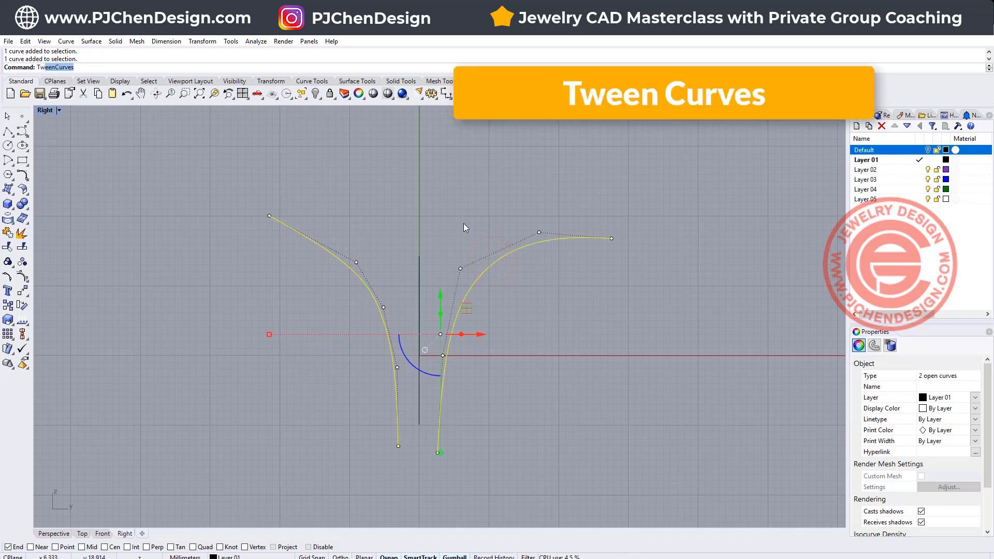
pyautogui.press('Return')
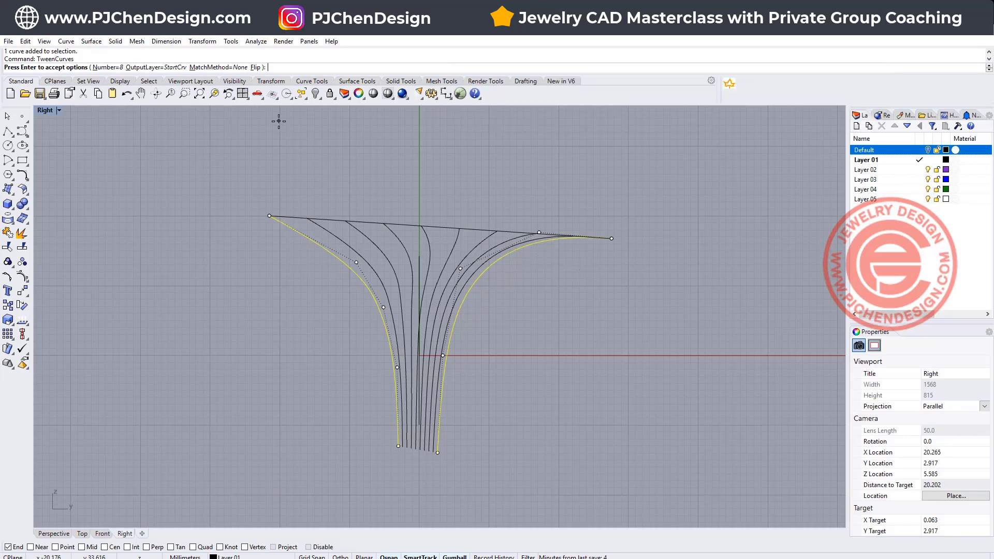
pyautogui.click(106, 68)
pyautogui.write('7')
pyautogui.press('Return')
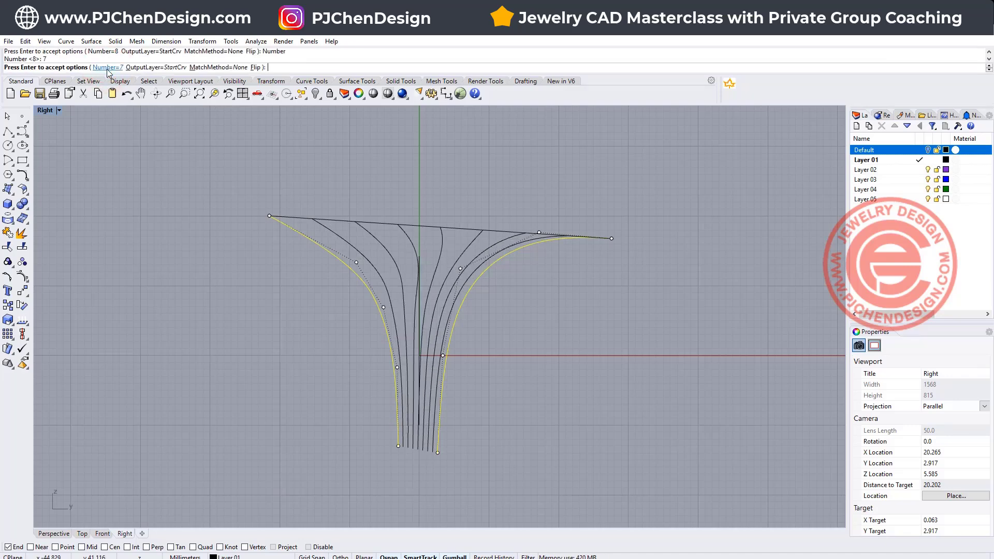
pyautogui.press('Return')
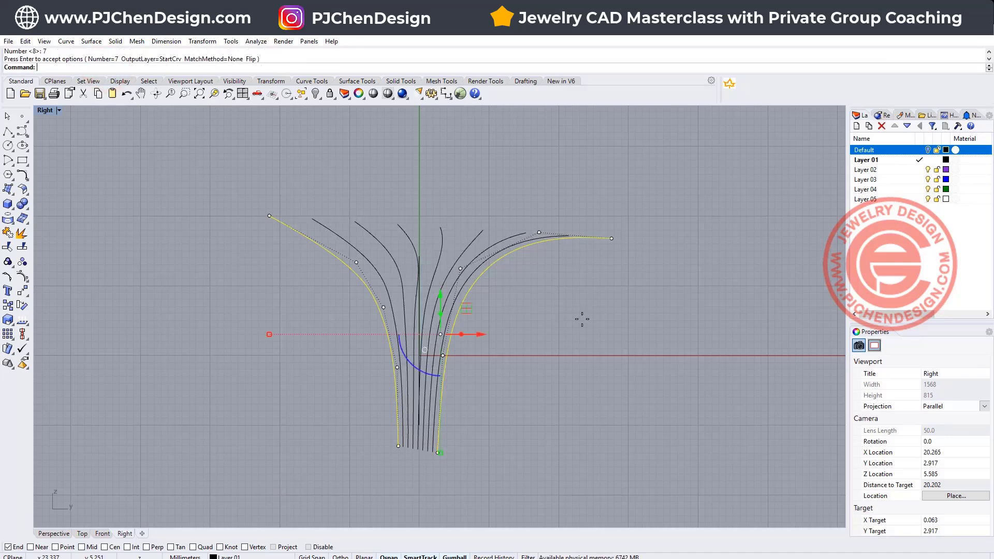
pyautogui.click(606, 347)
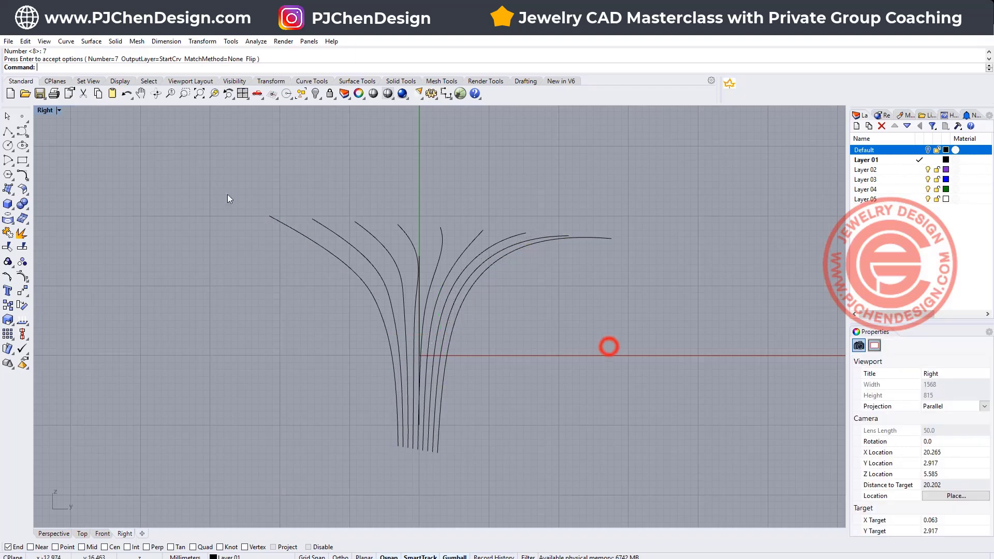
# Return to the four-viewport layout and shift the outermost right curve's end point outward and down in the Right viewport.
pyautogui.doubleClick(45, 110)
pyautogui.moveTo(449, 221); pyautogui.dragTo(616, 249, button='right')
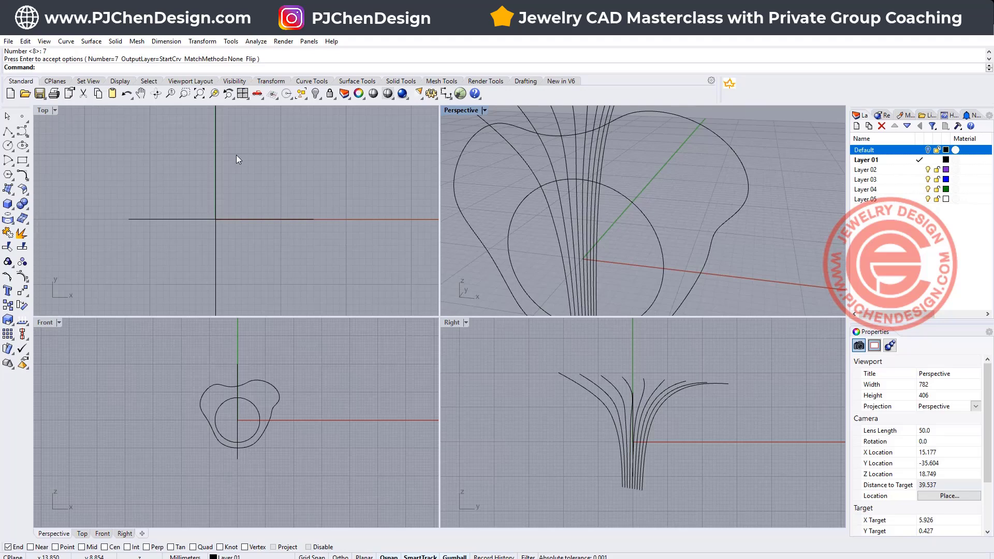
pyautogui.moveTo(560, 204); pyautogui.dragTo(555, 162, button='right')
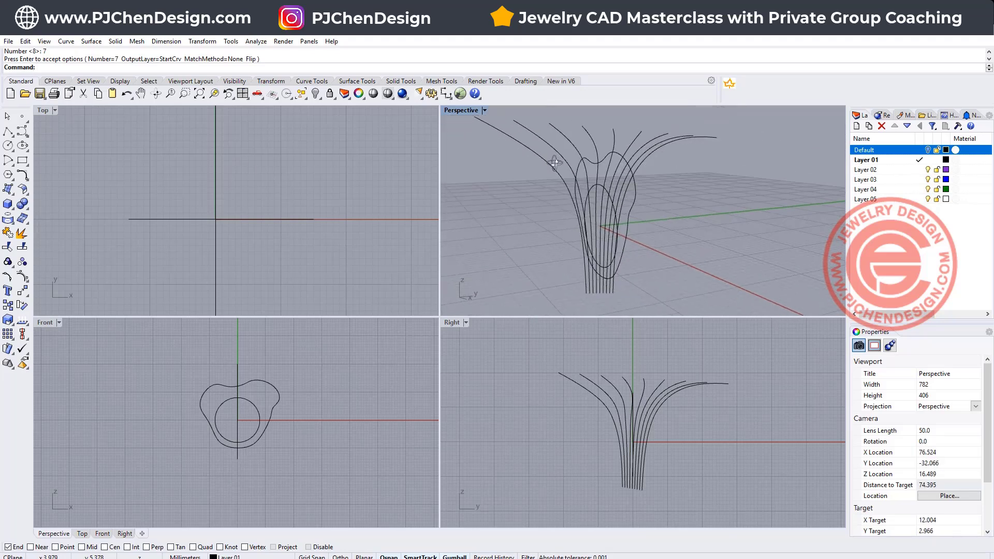
pyautogui.rightClick(754, 384)
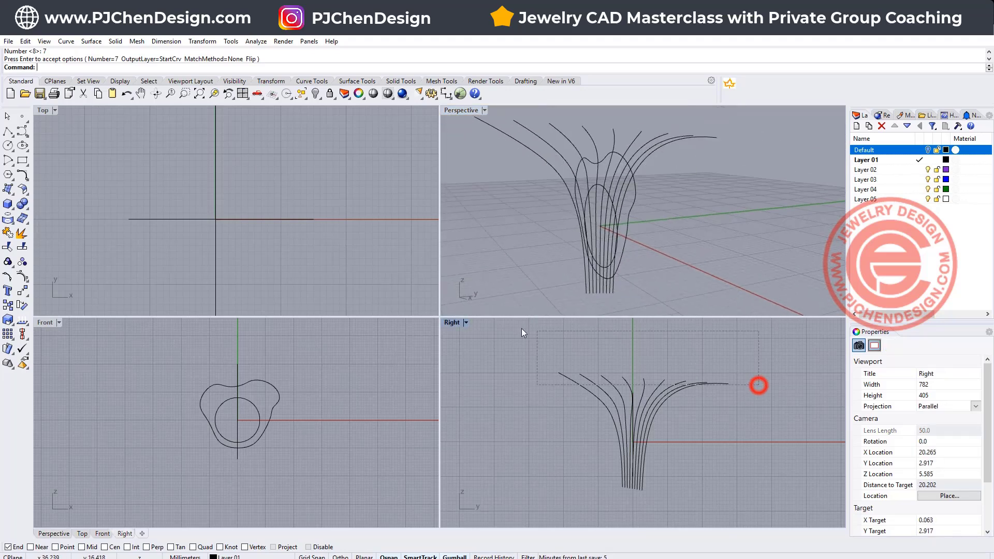
pyautogui.scroll(3, 709, 381)
pyautogui.scroll(1, 709, 381)
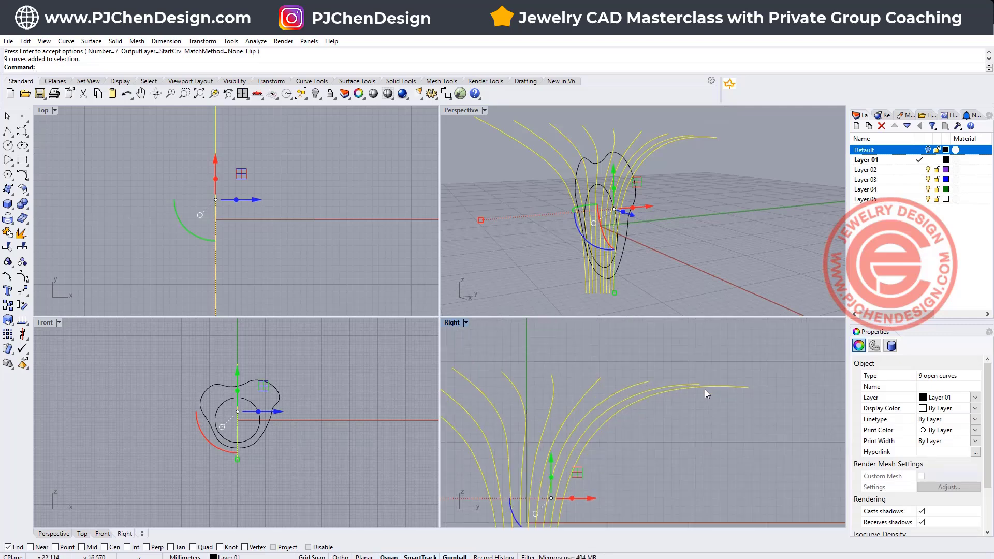
pyautogui.click(704, 390)
pyautogui.click(749, 387)
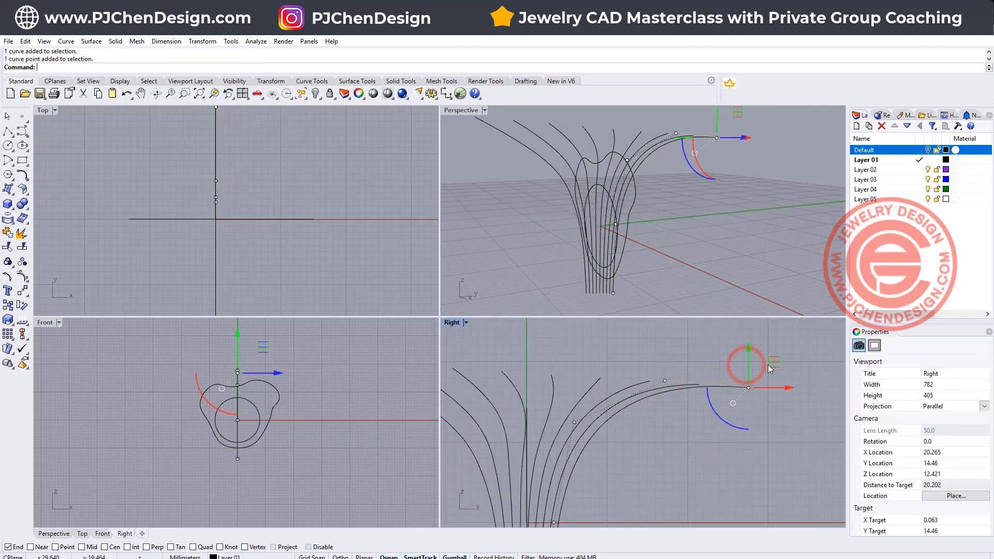
pyautogui.moveTo(775, 362); pyautogui.dragTo(789, 383)
pyautogui.click(695, 351)
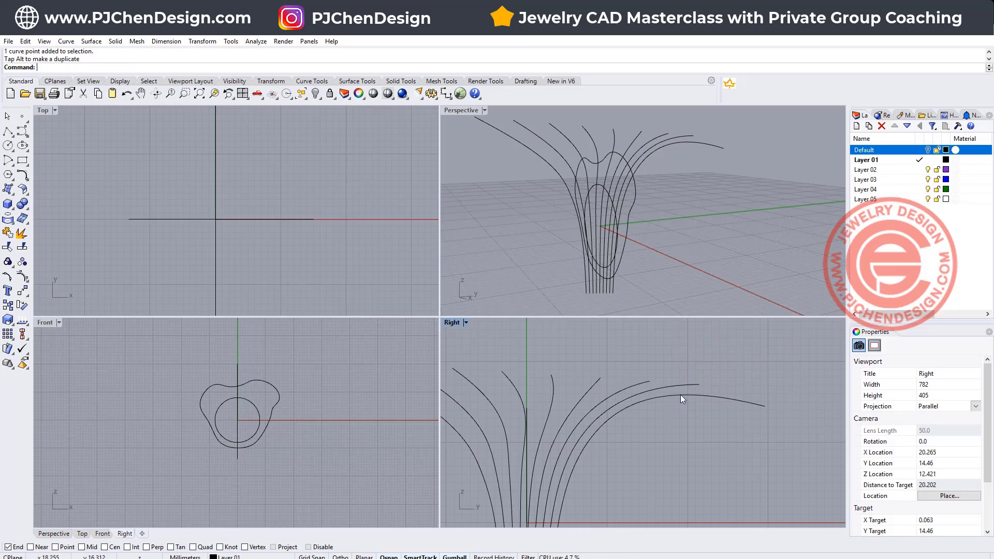
pyautogui.click(758, 408)
pyautogui.moveTo(751, 373); pyautogui.dragTo(779, 426)
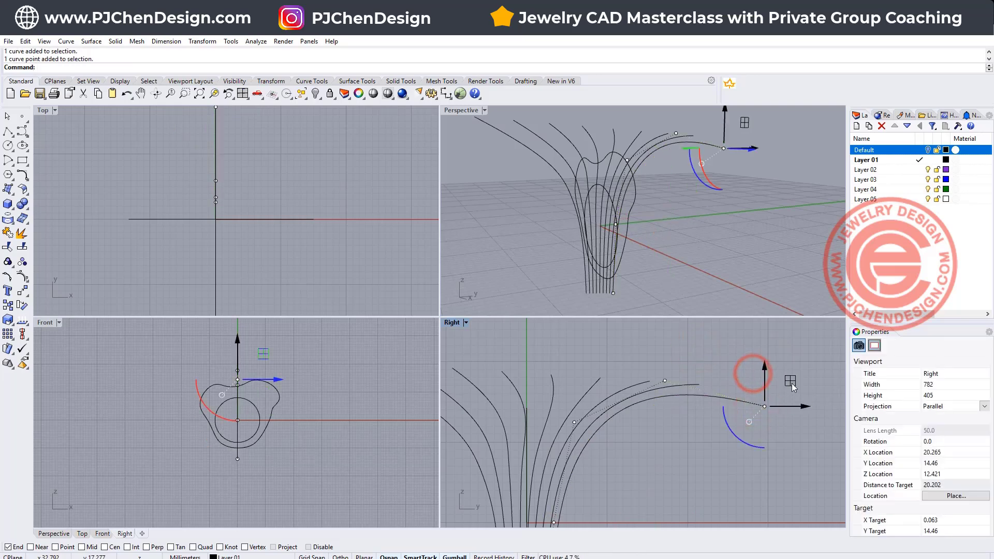
pyautogui.moveTo(791, 383)
pyautogui.mouseDown()
pyautogui.moveTo(798, 397)
pyautogui.moveTo(795, 373)
pyautogui.mouseUp()
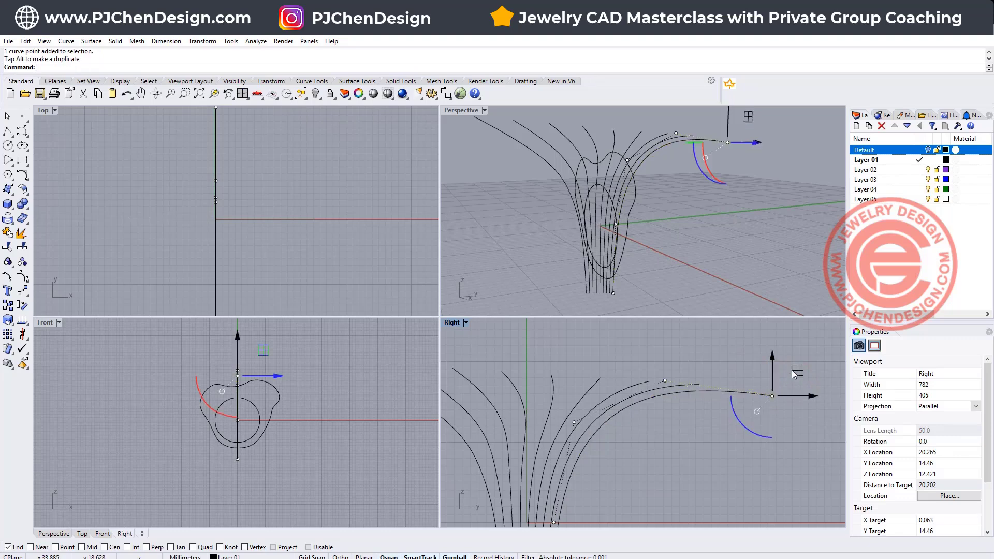
# Raise the upper end points of the second and third curves from the right, shifting them slightly inward.
pyautogui.click(643, 381)
pyautogui.click(648, 374)
pyautogui.moveTo(674, 350); pyautogui.dragTo(713, 397)
pyautogui.click(696, 384)
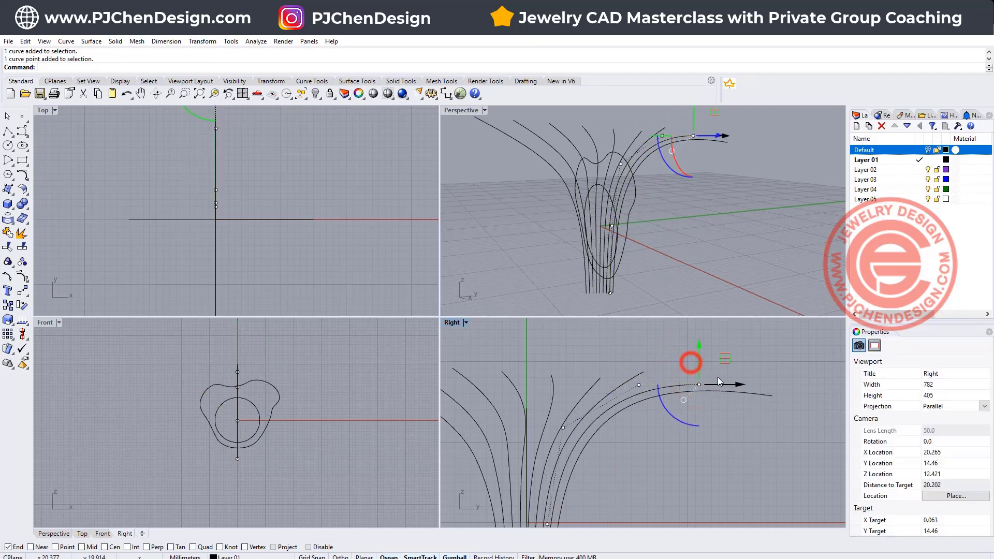
pyautogui.moveTo(726, 359); pyautogui.dragTo(718, 345)
pyautogui.click(726, 415)
pyautogui.scroll(-4, 548, 416)
pyautogui.moveTo(548, 416); pyautogui.dragTo(577, 387, button='right')
pyautogui.scroll(2, 570, 377)
pyautogui.scroll(-2, 577, 386)
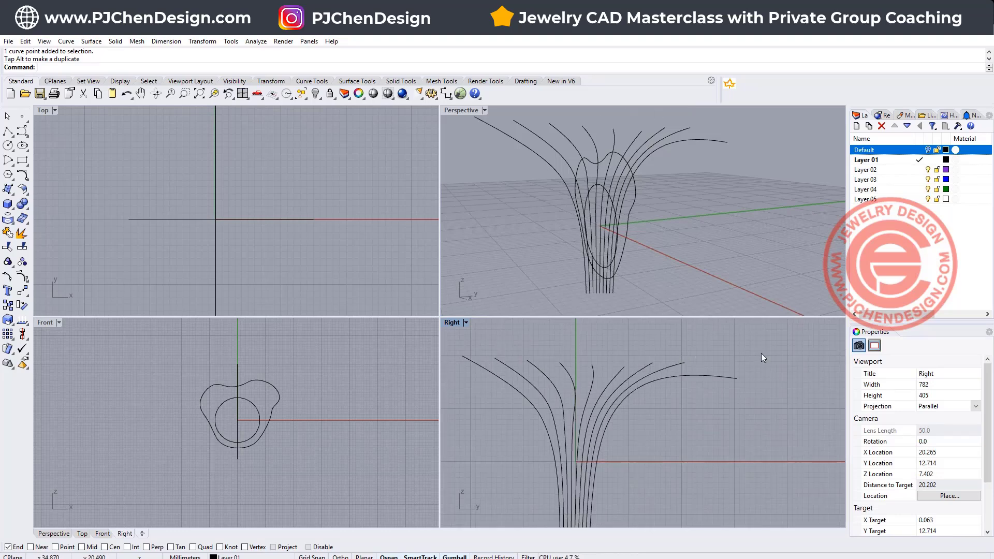
# Extrude all nine flared curves straight to both sides as open surfaces, extending well past the ring profile.
pyautogui.moveTo(761, 374); pyautogui.dragTo(646, 363)
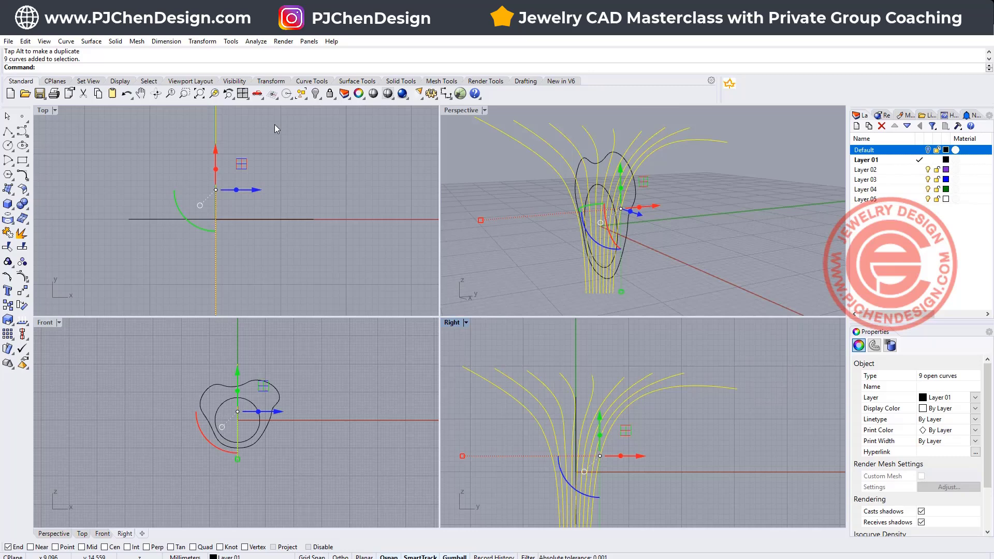
pyautogui.click(174, 45)
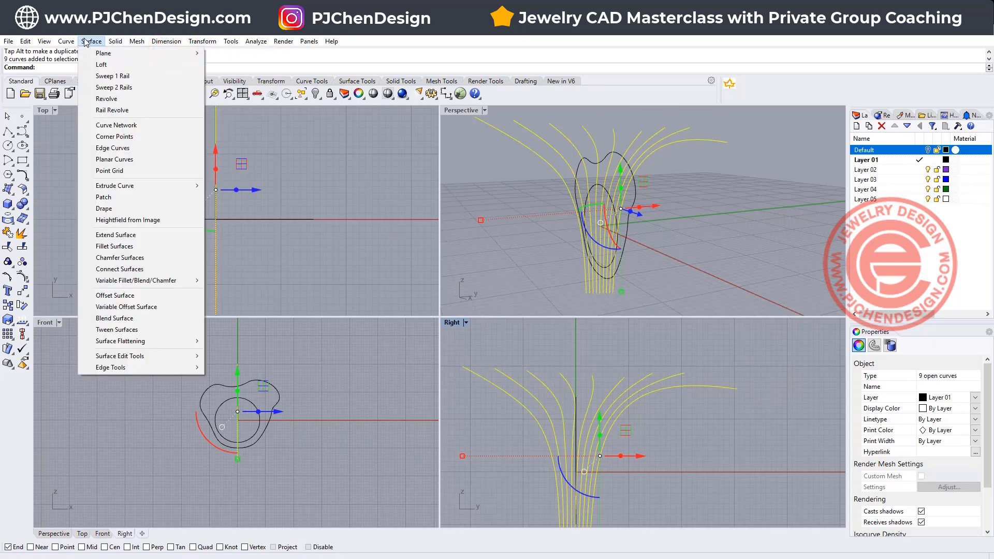
pyautogui.moveTo(138, 187)
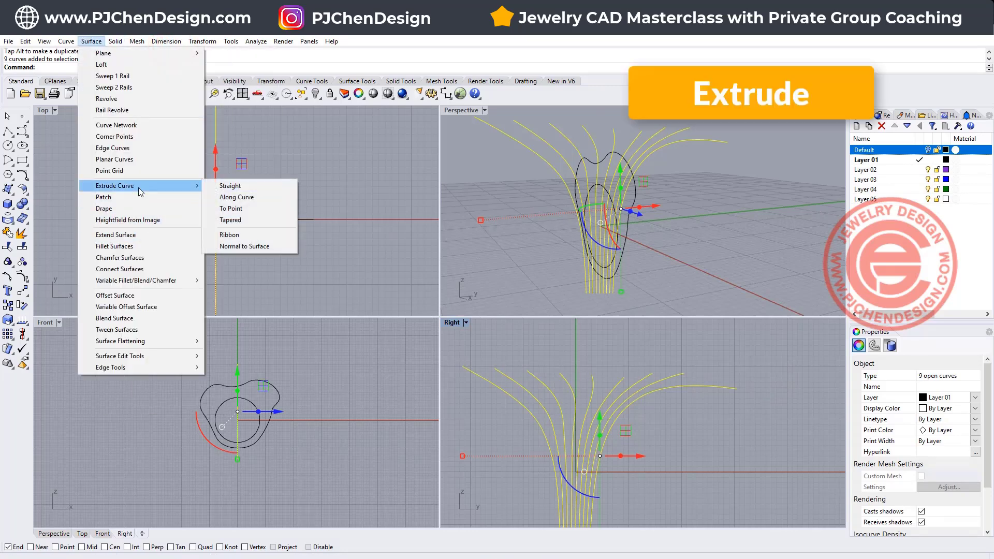
pyautogui.click(227, 186)
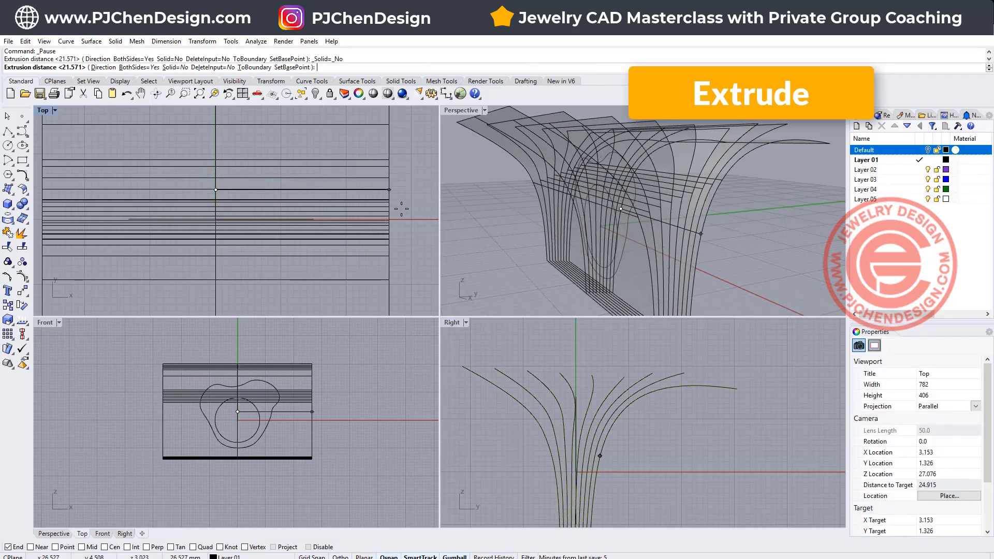
pyautogui.click(413, 209)
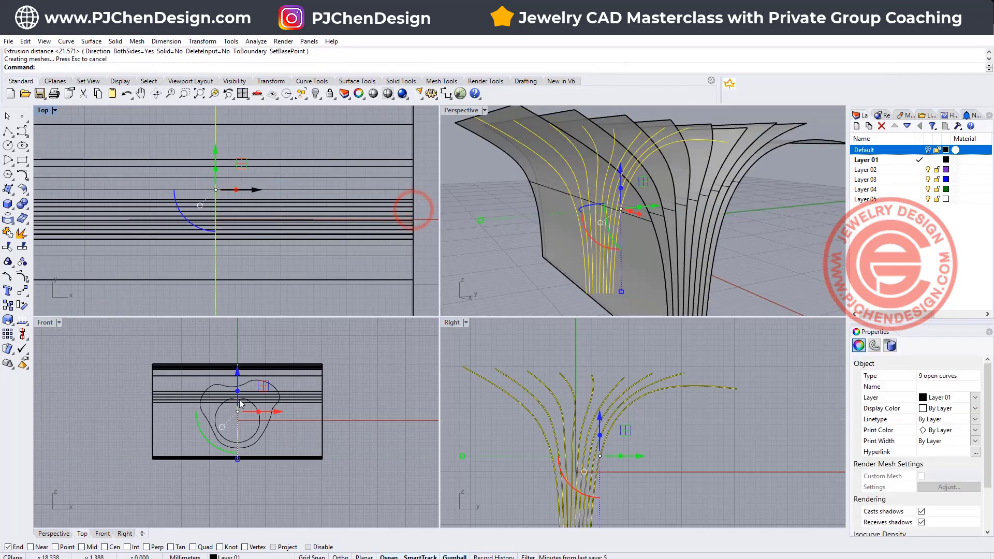
# Trim the extruded surfaces in the Front viewport with the two ring profile curves, removing everything outside the outline and inside the finger circle.
pyautogui.scroll(5, 310, 420)
pyautogui.click(253, 438)
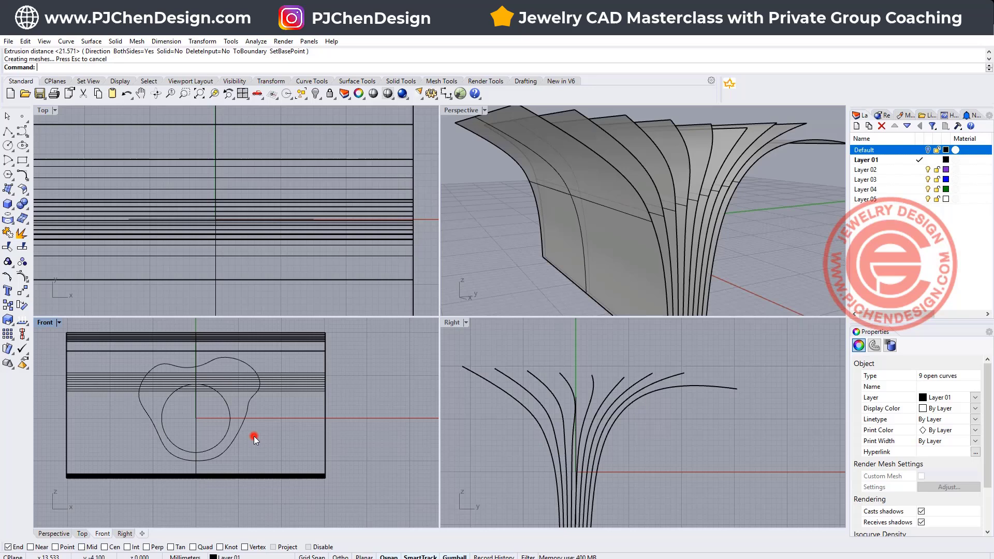
pyautogui.scroll(1, 250, 439)
pyautogui.moveTo(258, 446); pyautogui.dragTo(198, 415)
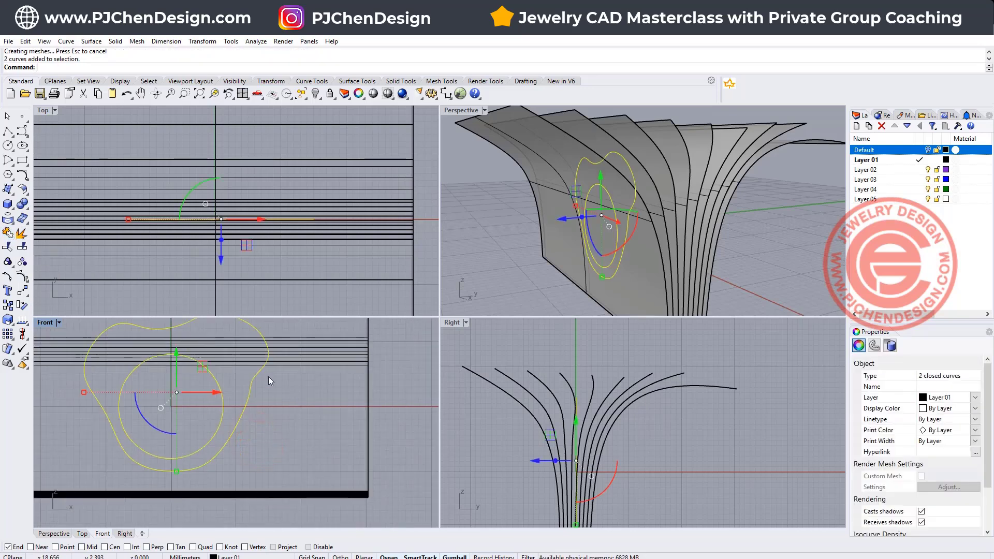
pyautogui.click(8, 248)
pyautogui.click(391, 377)
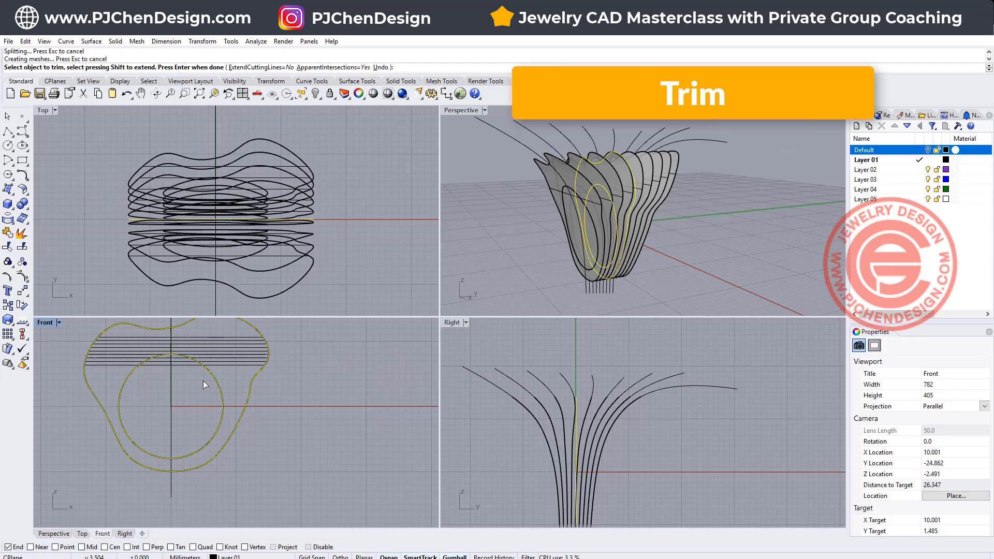
pyautogui.scroll(2, 184, 413)
pyautogui.click(189, 414)
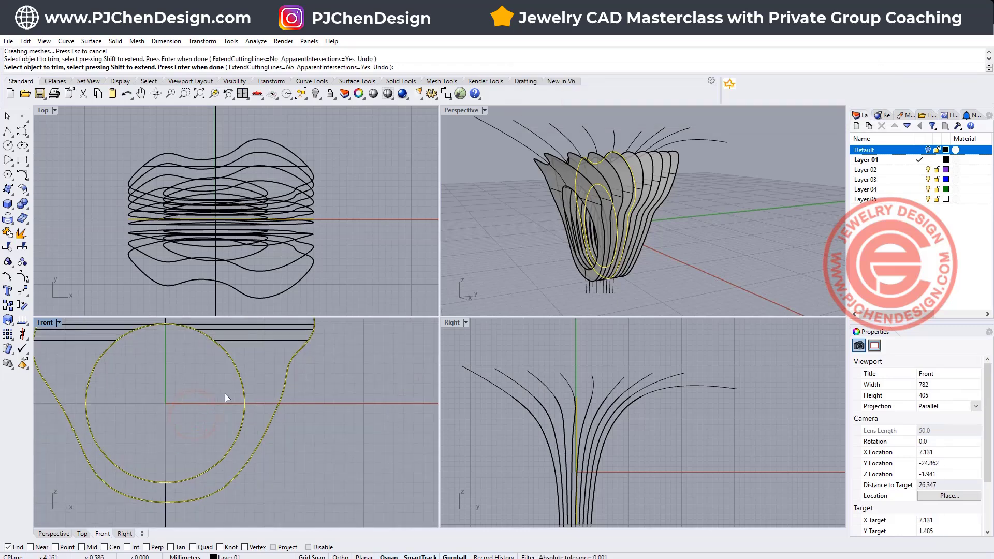
pyautogui.rightClick(729, 255)
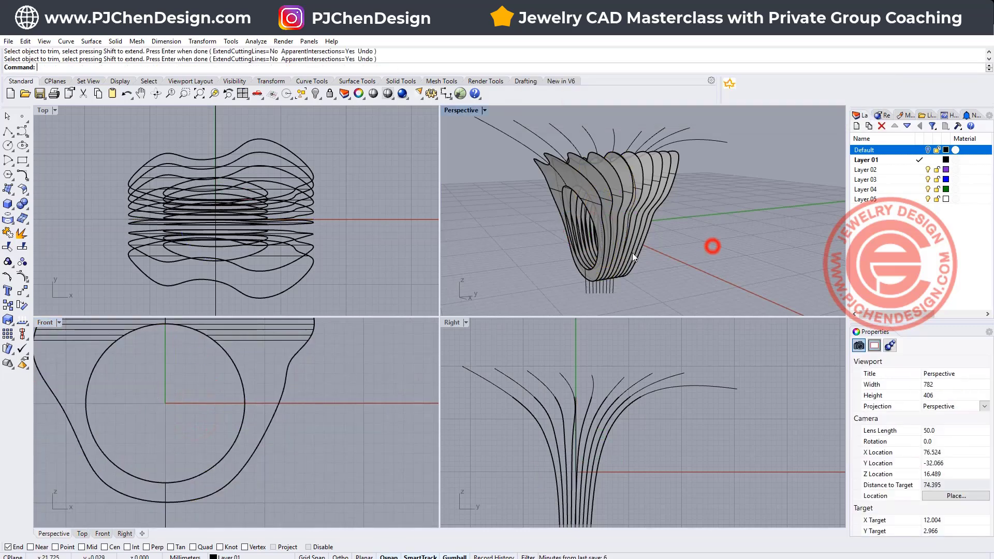
# Select all curves in the model and hide them, leaving the trimmed surfaces.
pyautogui.moveTo(712, 247); pyautogui.dragTo(678, 252, button='right')
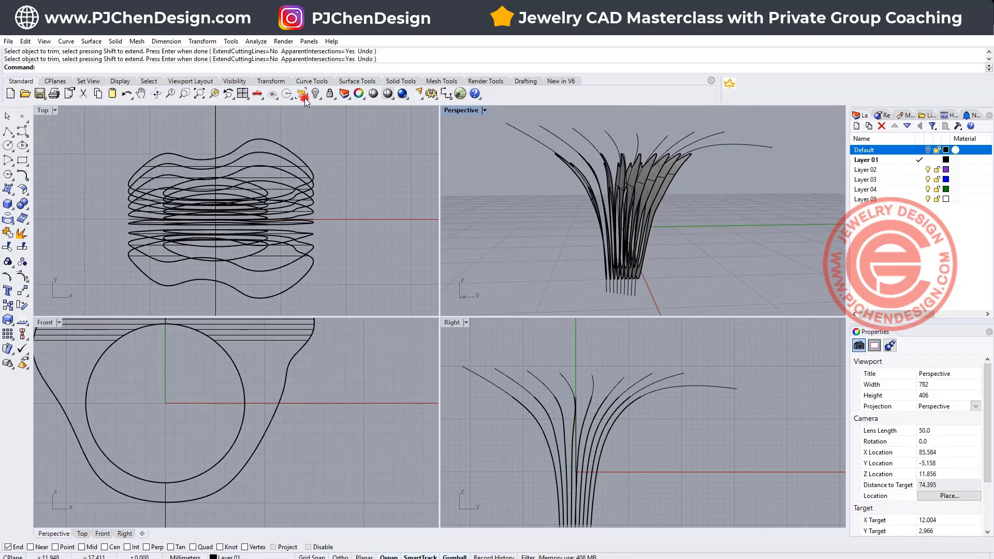
pyautogui.click(300, 100)
pyautogui.click(329, 156)
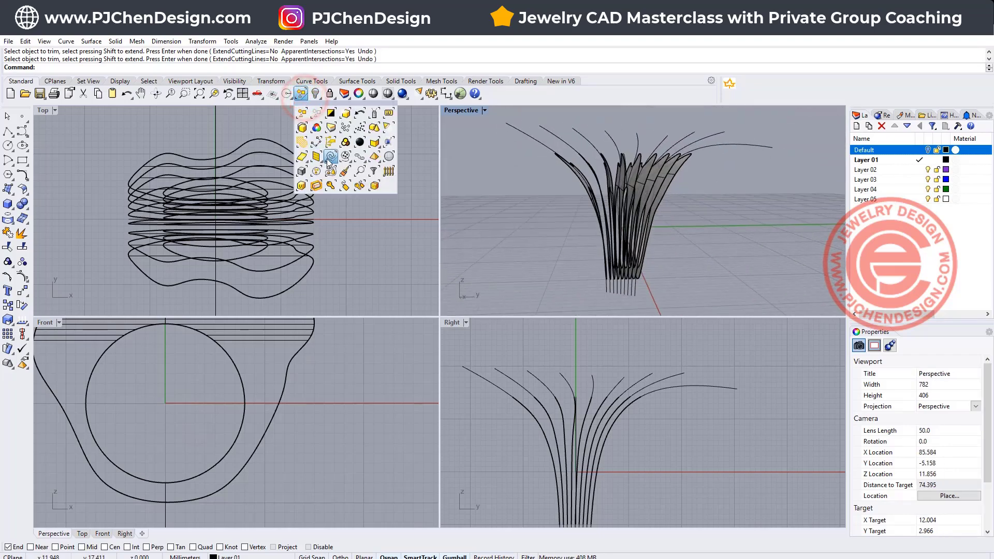
pyautogui.click(316, 93)
# Offset all nine trimmed surfaces by 0.4 mm to both sides as solids, deleting the input surfaces.
pyautogui.moveTo(812, 249); pyautogui.dragTo(588, 247, button='right')
pyautogui.moveTo(352, 271); pyautogui.dragTo(286, 154)
pyautogui.click(23, 195)
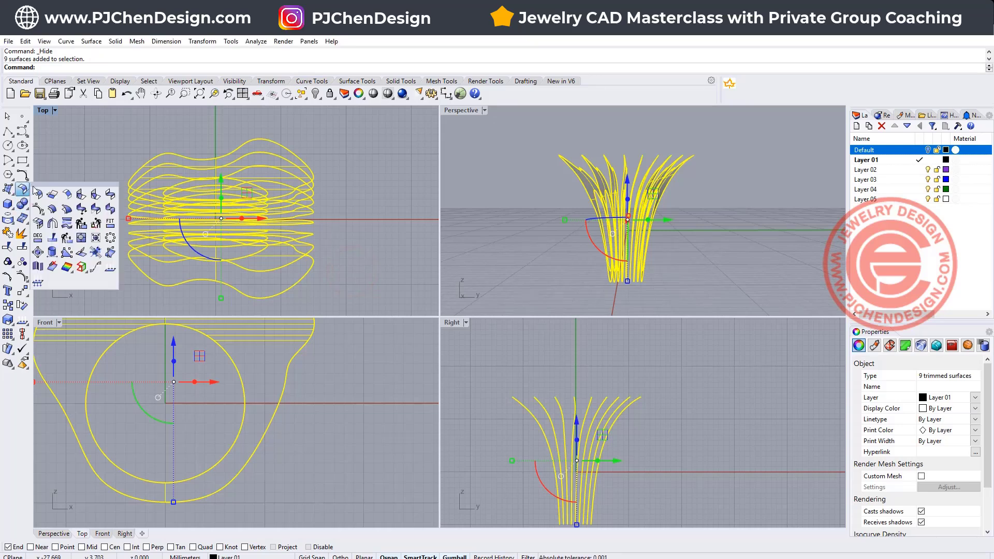
pyautogui.click(51, 209)
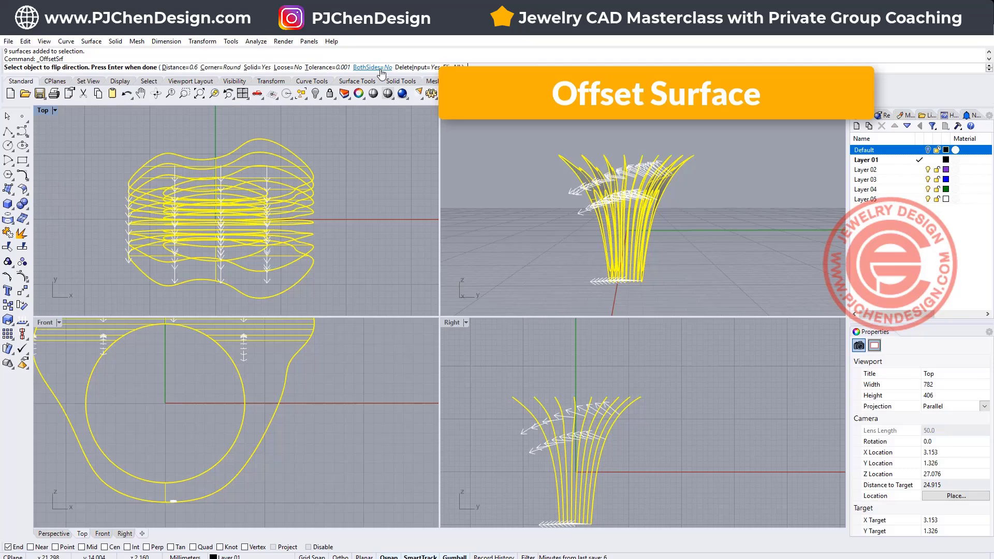
pyautogui.click(380, 69)
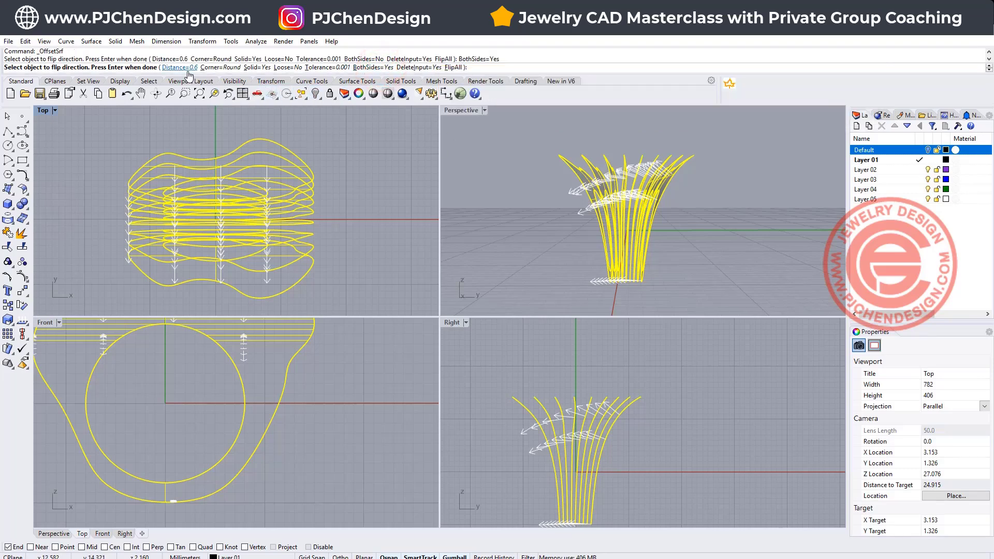
pyautogui.click(187, 72)
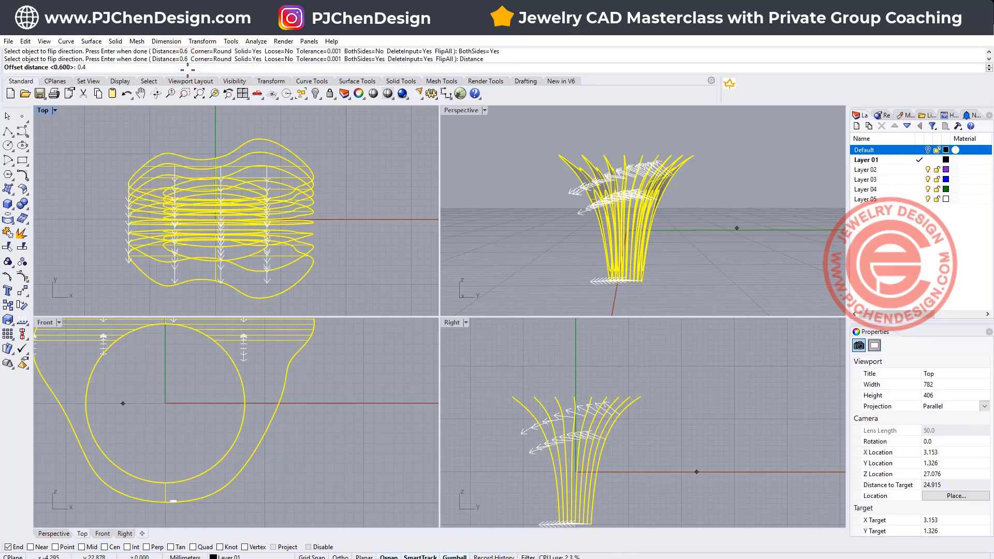
pyautogui.write('0.4')
pyautogui.press('Return')
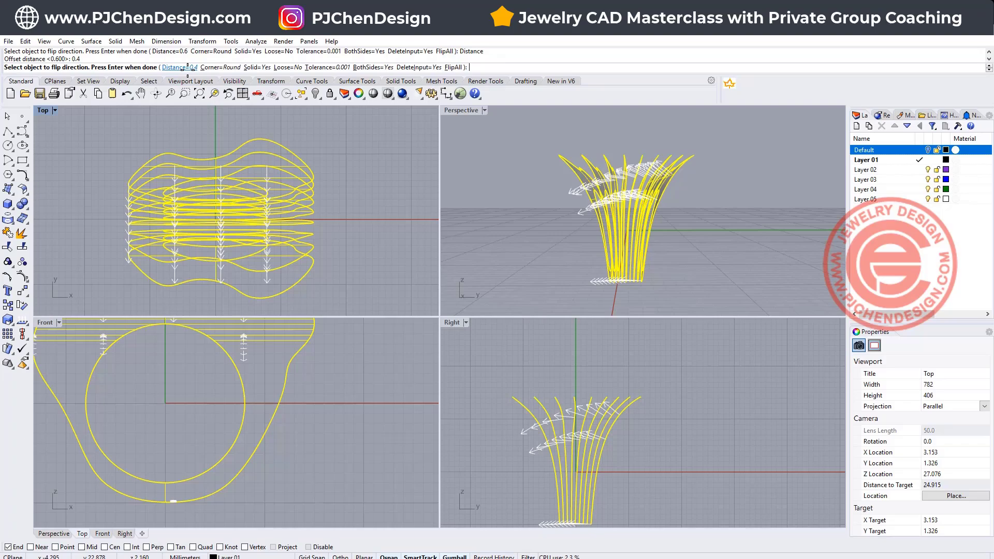
pyautogui.rightClick(344, 166)
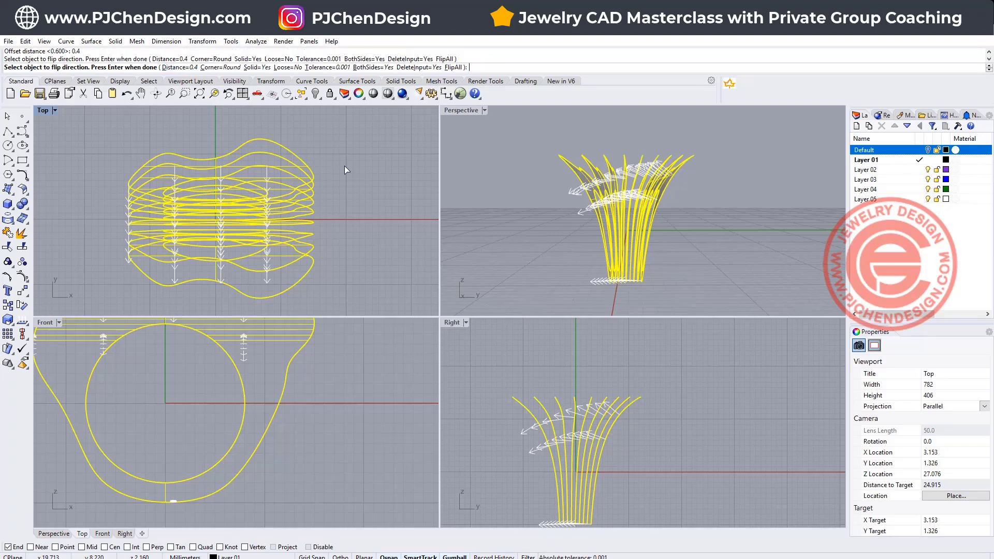
pyautogui.rightClick(365, 170)
# Examine the thickened solids in the Perspective viewport, checking the outermost one as a separate object.
pyautogui.moveTo(616, 218); pyautogui.dragTo(702, 258, button='right')
pyautogui.scroll(7, 623, 199)
pyautogui.moveTo(623, 199); pyautogui.dragTo(548, 155, button='right')
pyautogui.click(536, 151)
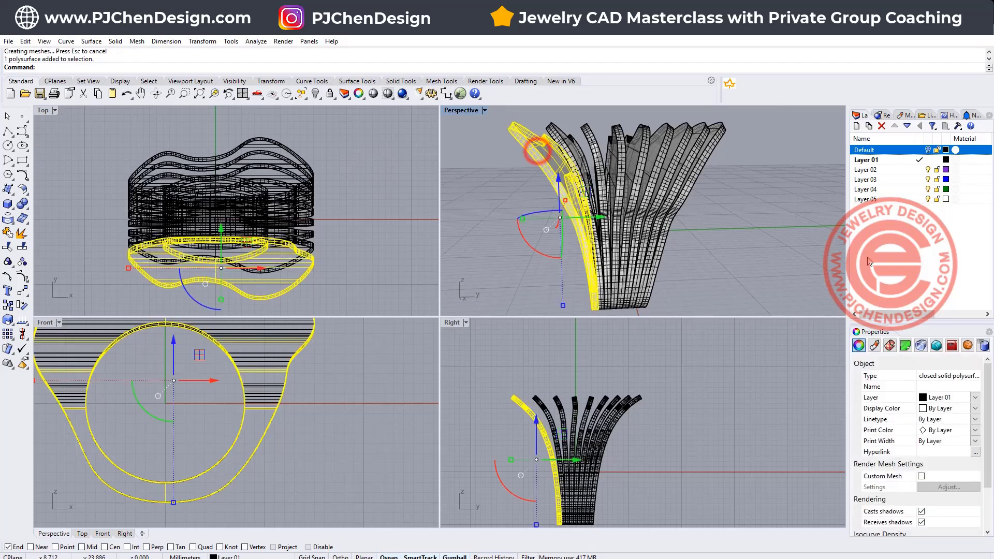
pyautogui.click(751, 228)
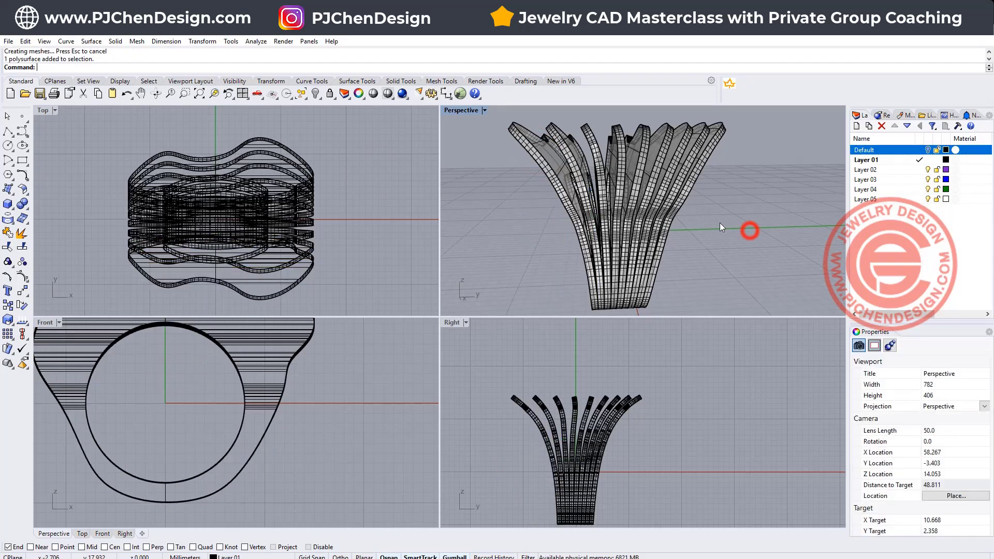
# Fillet all edges of the nine solids with a 0.2 mm radius.
pyautogui.click(23, 205)
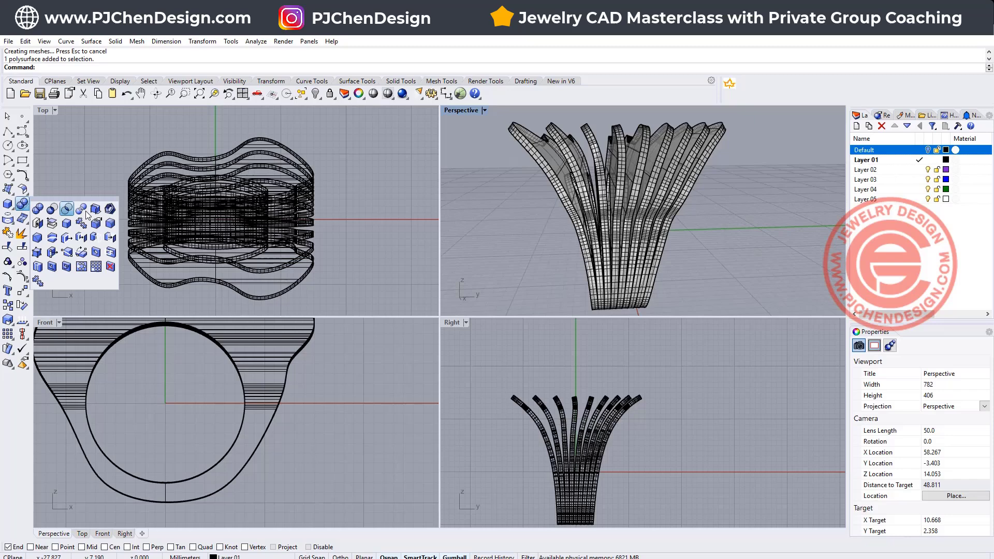
pyautogui.click(111, 223)
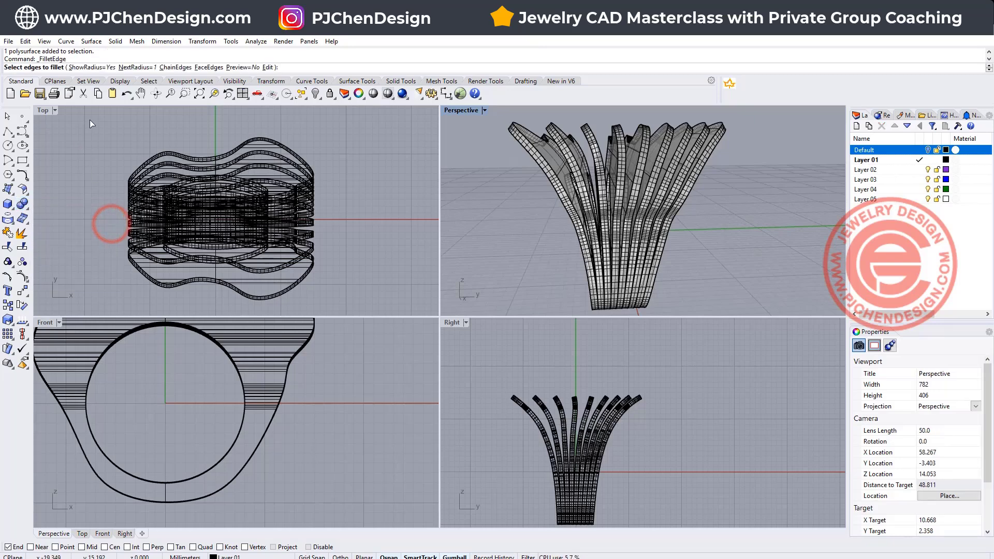
pyautogui.click(141, 67)
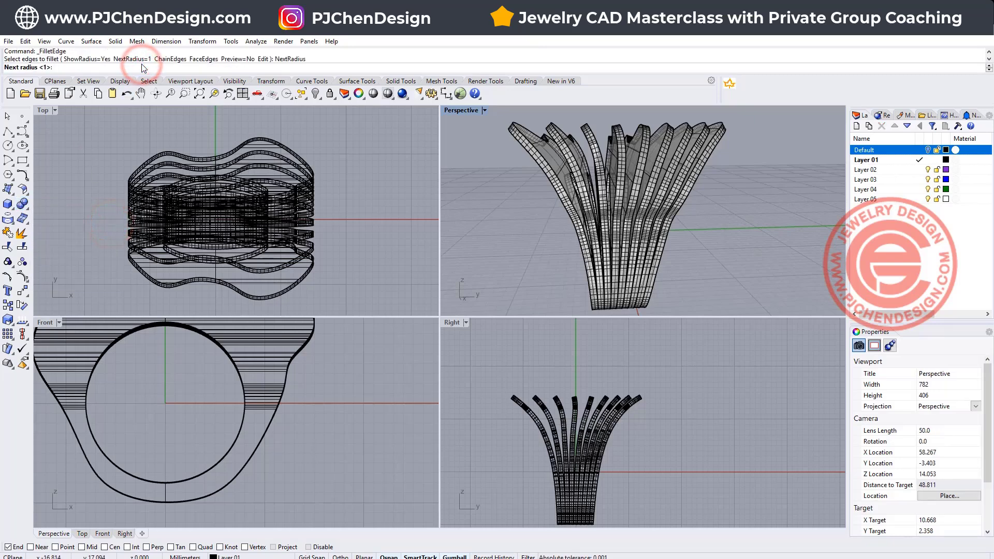
pyautogui.write('0')
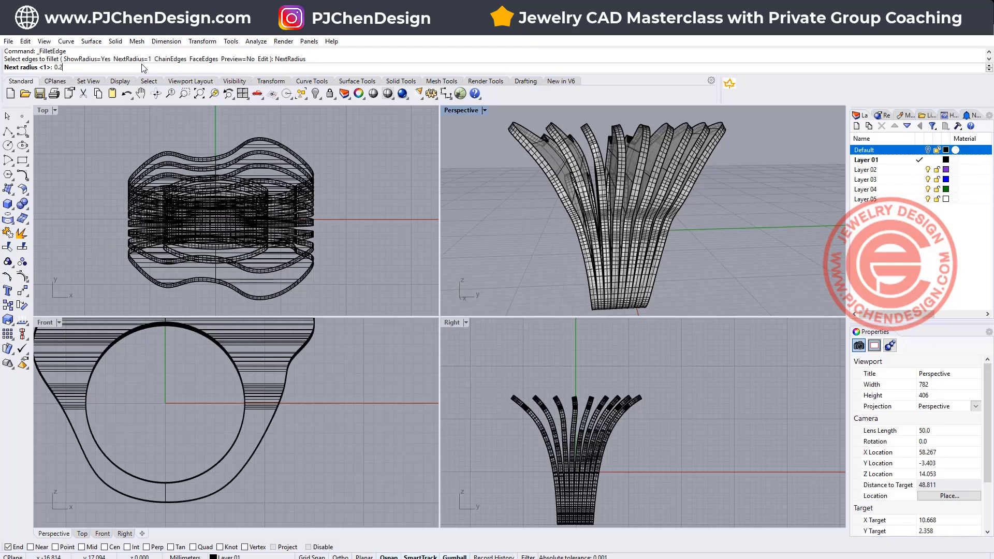
pyautogui.write('.2')
pyautogui.press('Return')
pyautogui.moveTo(86, 115); pyautogui.dragTo(358, 327)
pyautogui.press('Return')
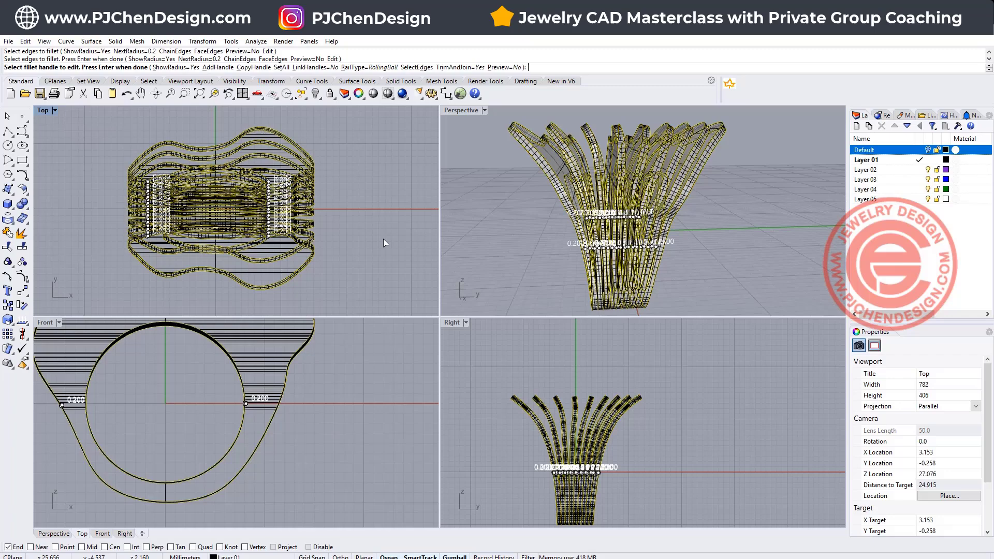
pyautogui.press('Return')
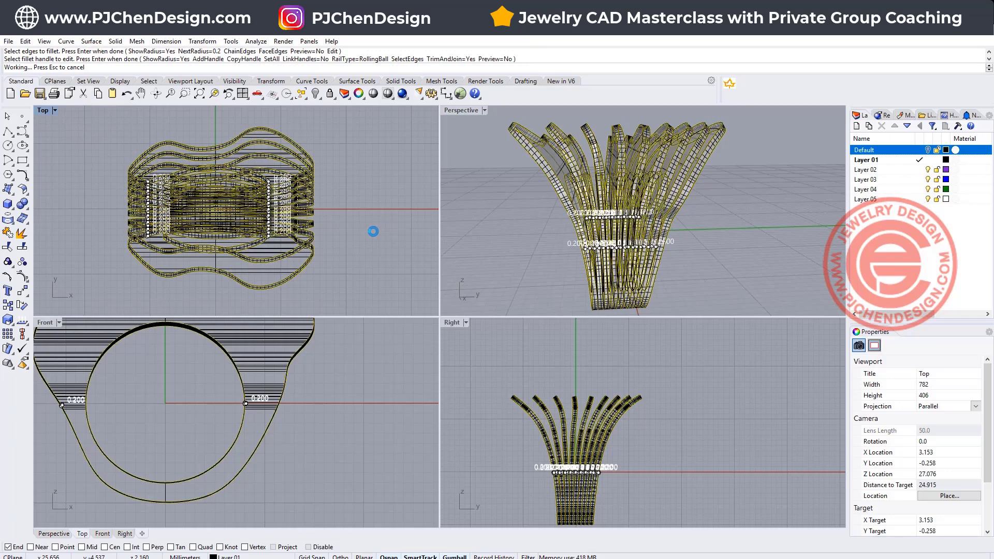
# Examine the rounded edges on individual ring solids, then inspect the whole ring in a maximized Perspective viewport.
pyautogui.moveTo(713, 265); pyautogui.dragTo(695, 179, button='right')
pyautogui.click(695, 180)
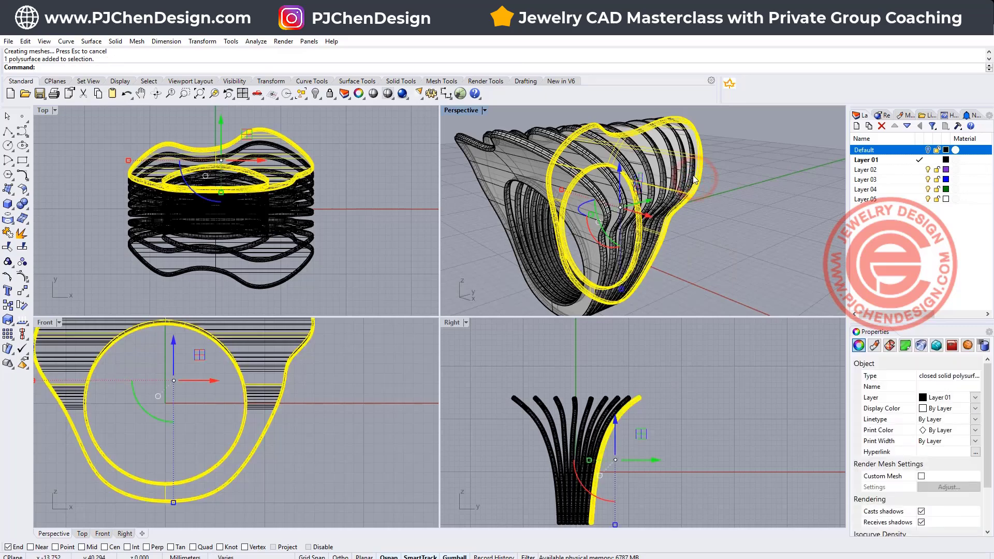
pyautogui.click(688, 179)
pyautogui.click(678, 179)
pyautogui.click(639, 182)
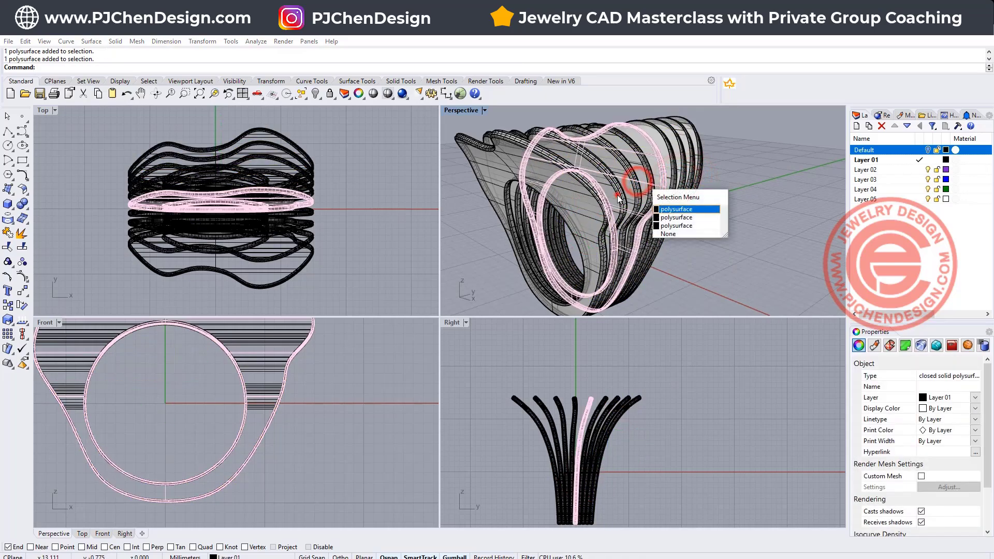
pyautogui.click(618, 195)
pyautogui.click(753, 257)
pyautogui.moveTo(753, 256); pyautogui.dragTo(682, 216, button='right')
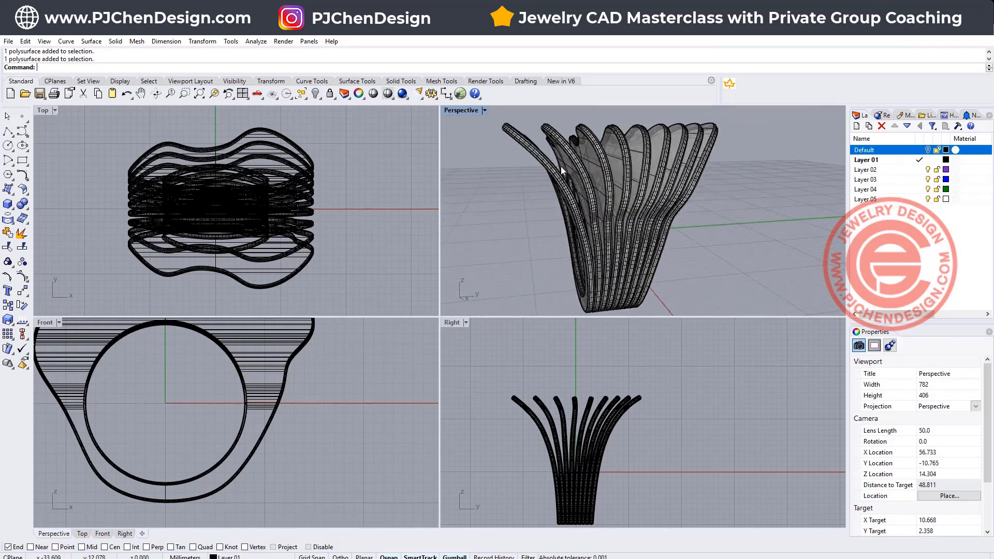
pyautogui.doubleClick(472, 112)
pyautogui.moveTo(563, 310); pyautogui.dragTo(547, 294, button='right')
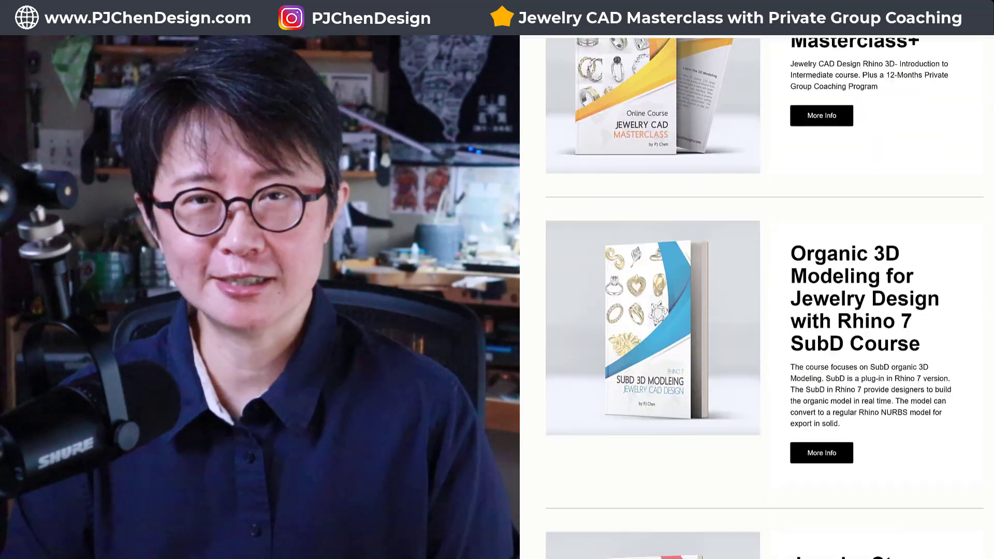
pyautogui.scroll(-2, 764, 299)
pyautogui.scroll(-3, 764, 298)
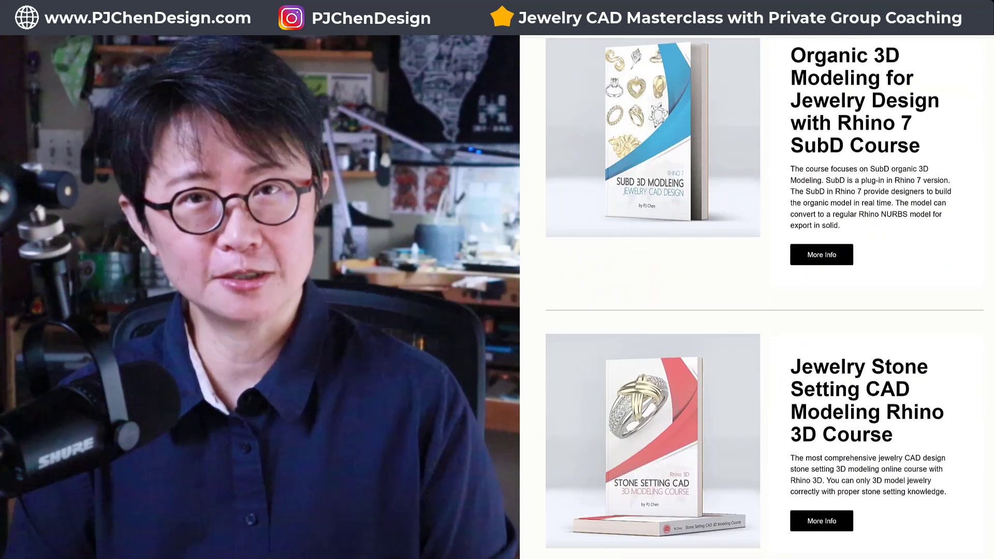
pyautogui.scroll(-3, 764, 298)
pyautogui.scroll(-3, 764, 298)
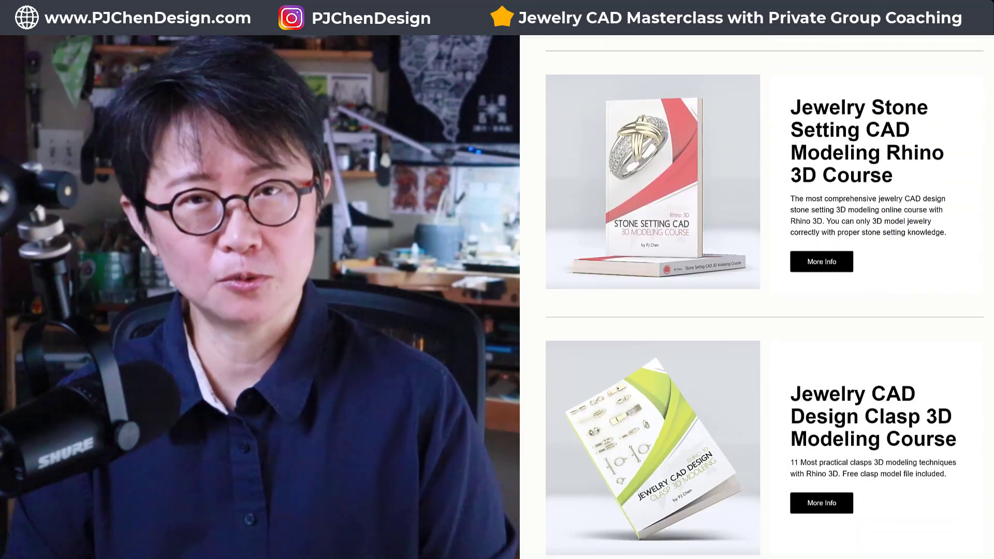
pyautogui.scroll(-3, 765, 298)
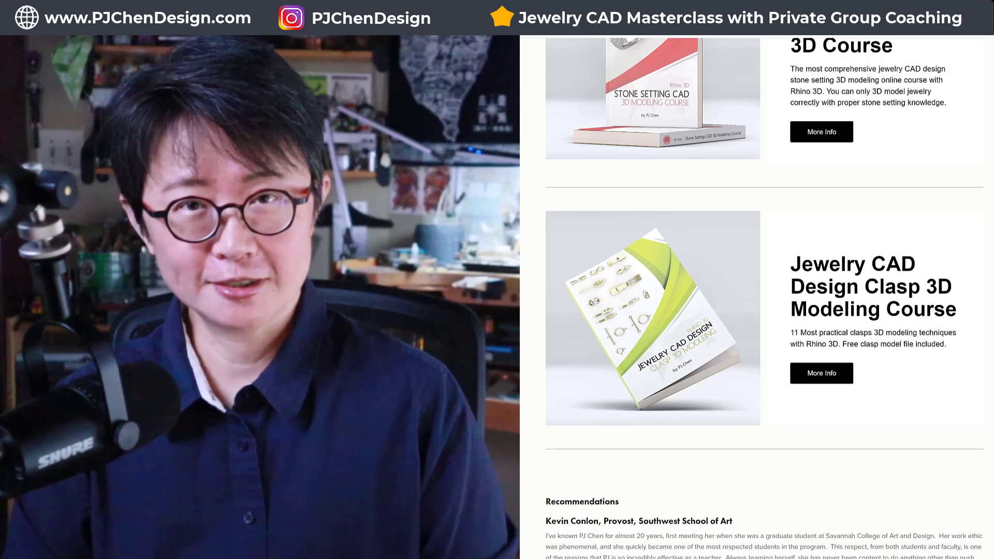
pyautogui.scroll(10, 764, 298)
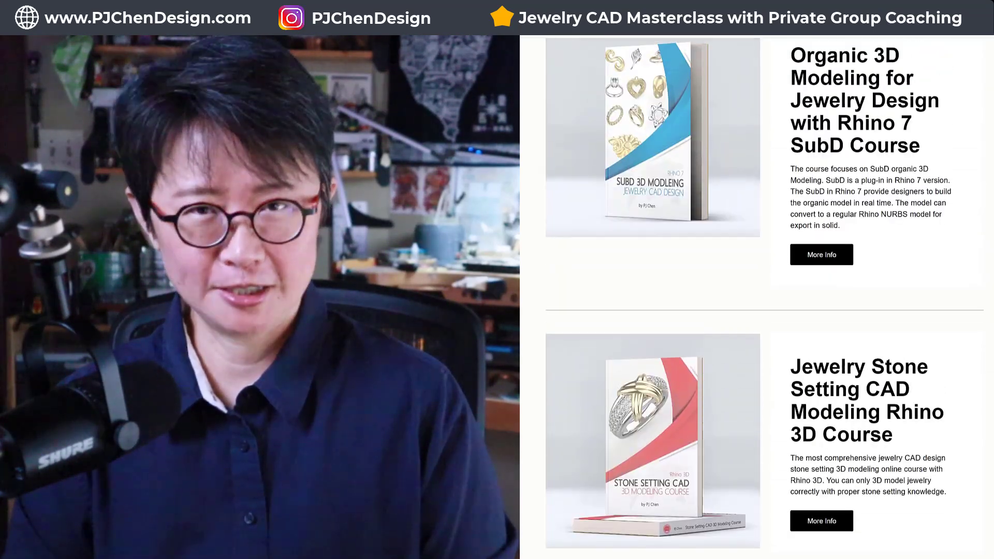